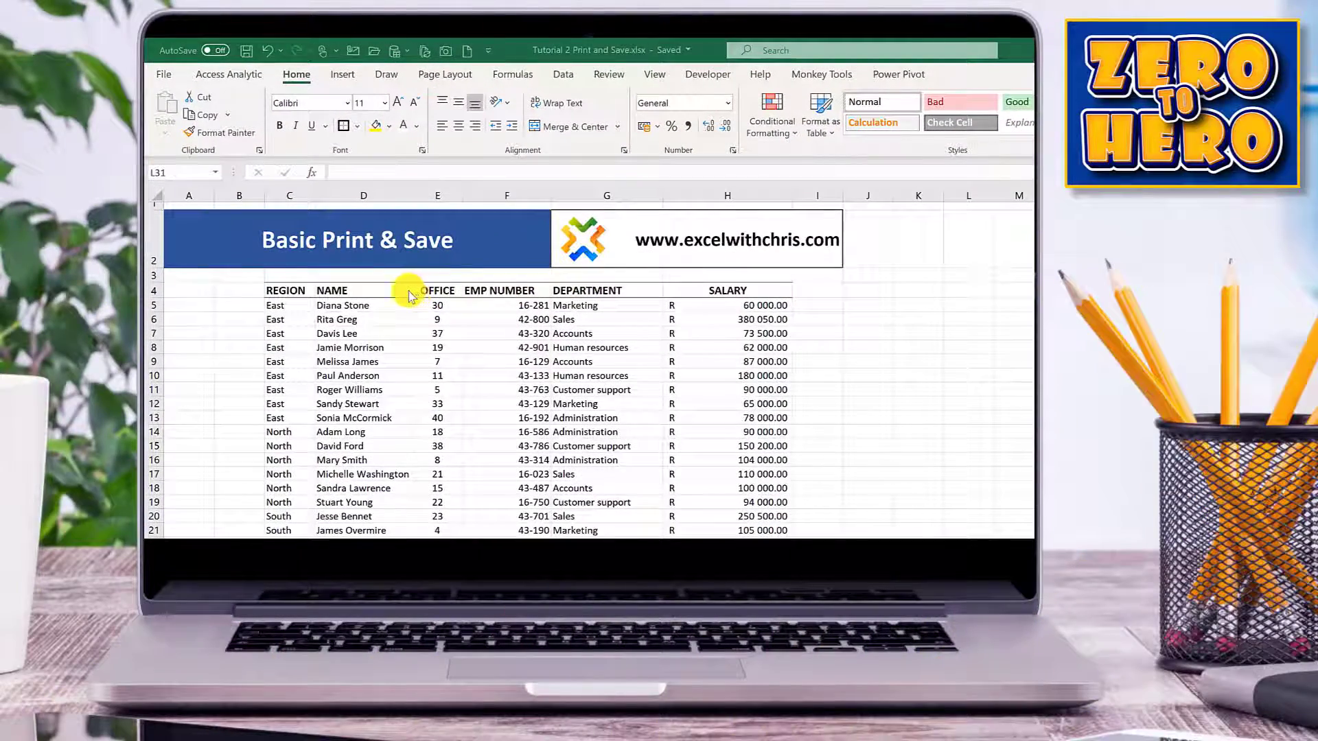
pyautogui.click(358, 292)
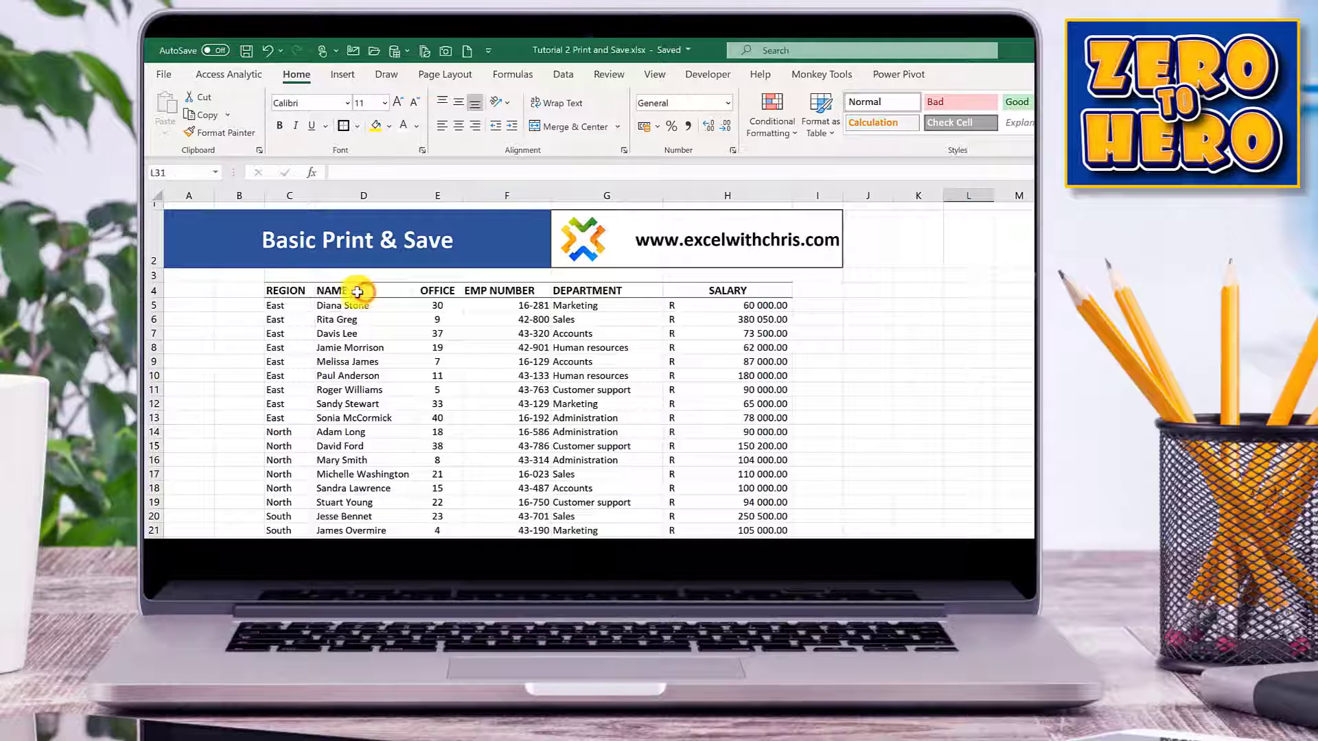
pyautogui.click(308, 291)
pyautogui.click(354, 293)
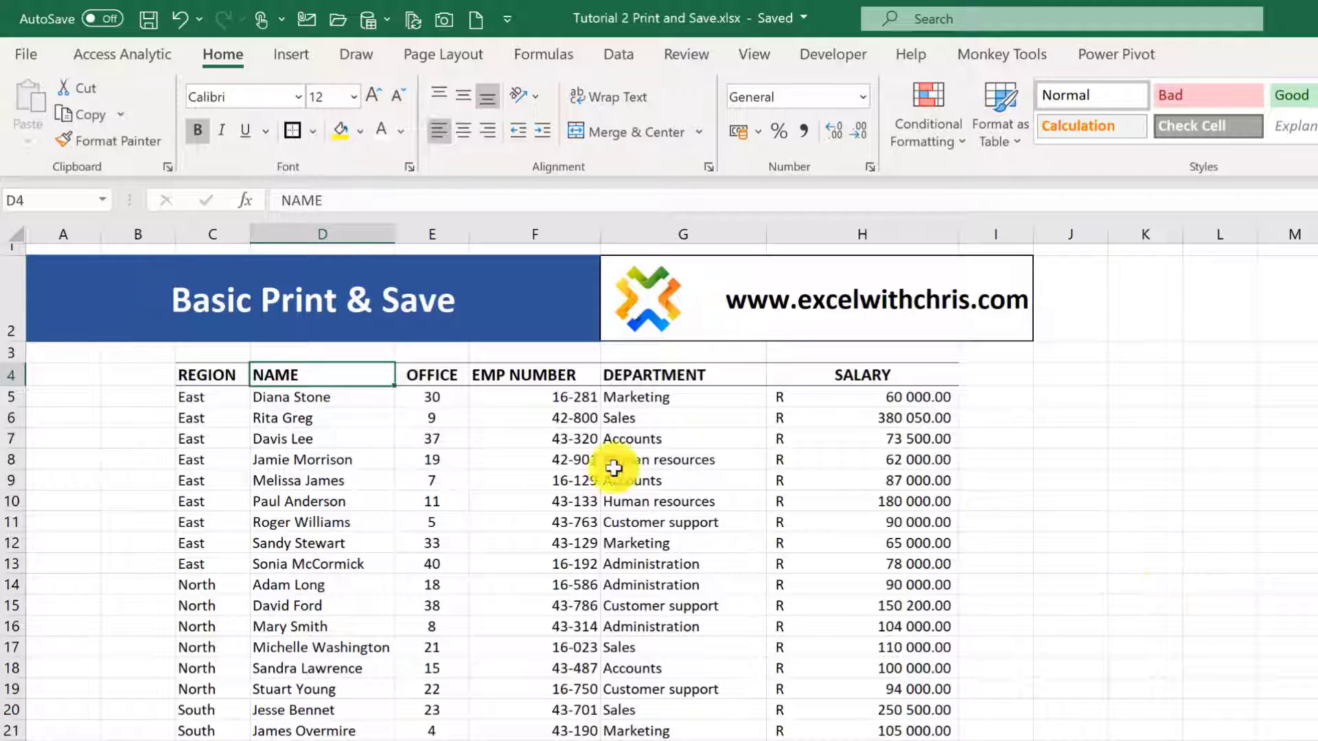
pyautogui.moveTo(194, 395); pyautogui.dragTo(204, 562)
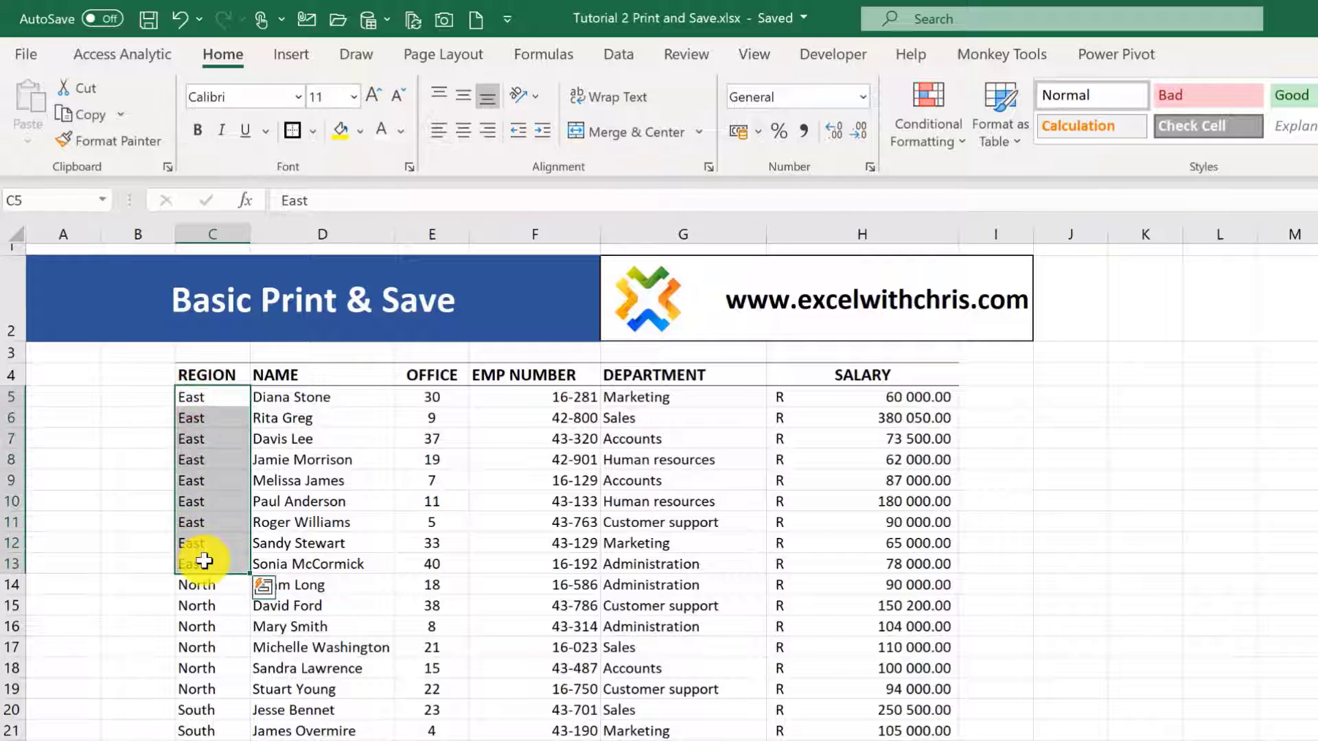
pyautogui.click(1075, 726)
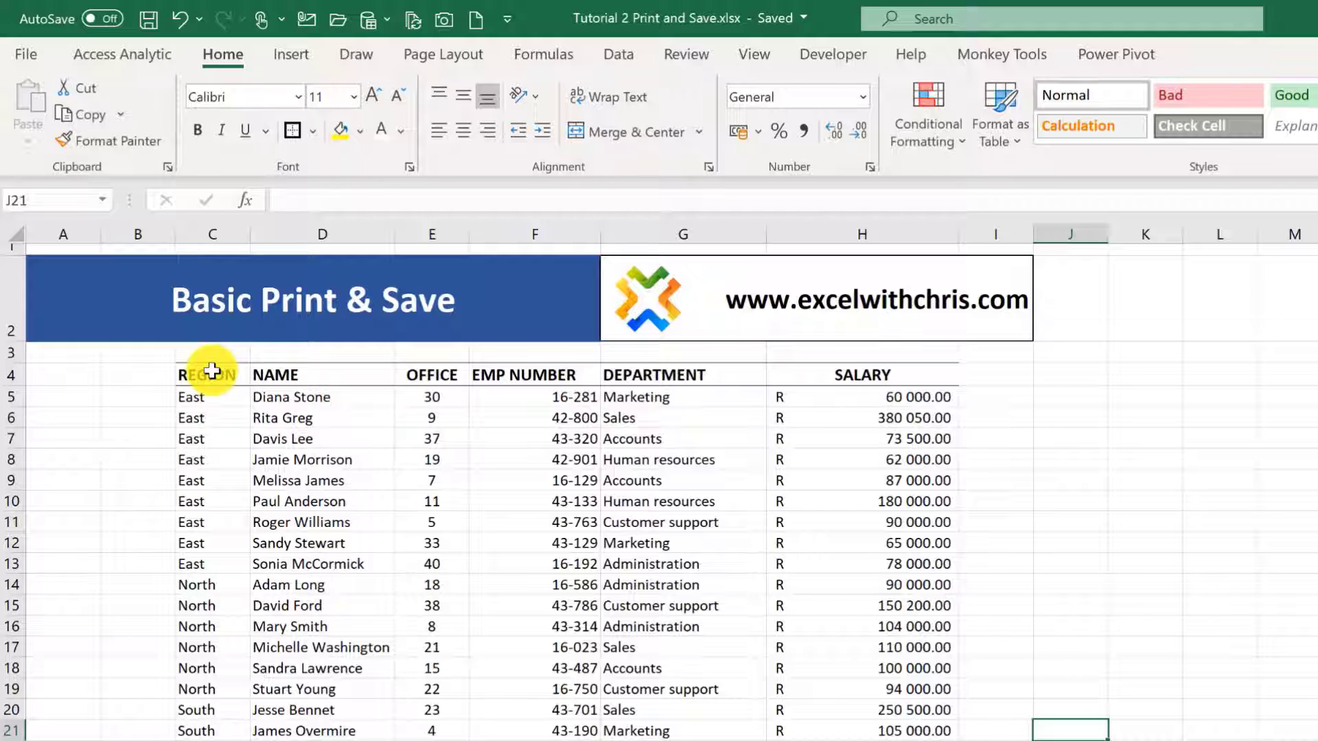
# - Select the range C4:H13 and open the print settings, choosing the Canon MB2700 series Printer
pyautogui.moveTo(212, 371); pyautogui.dragTo(841, 560)
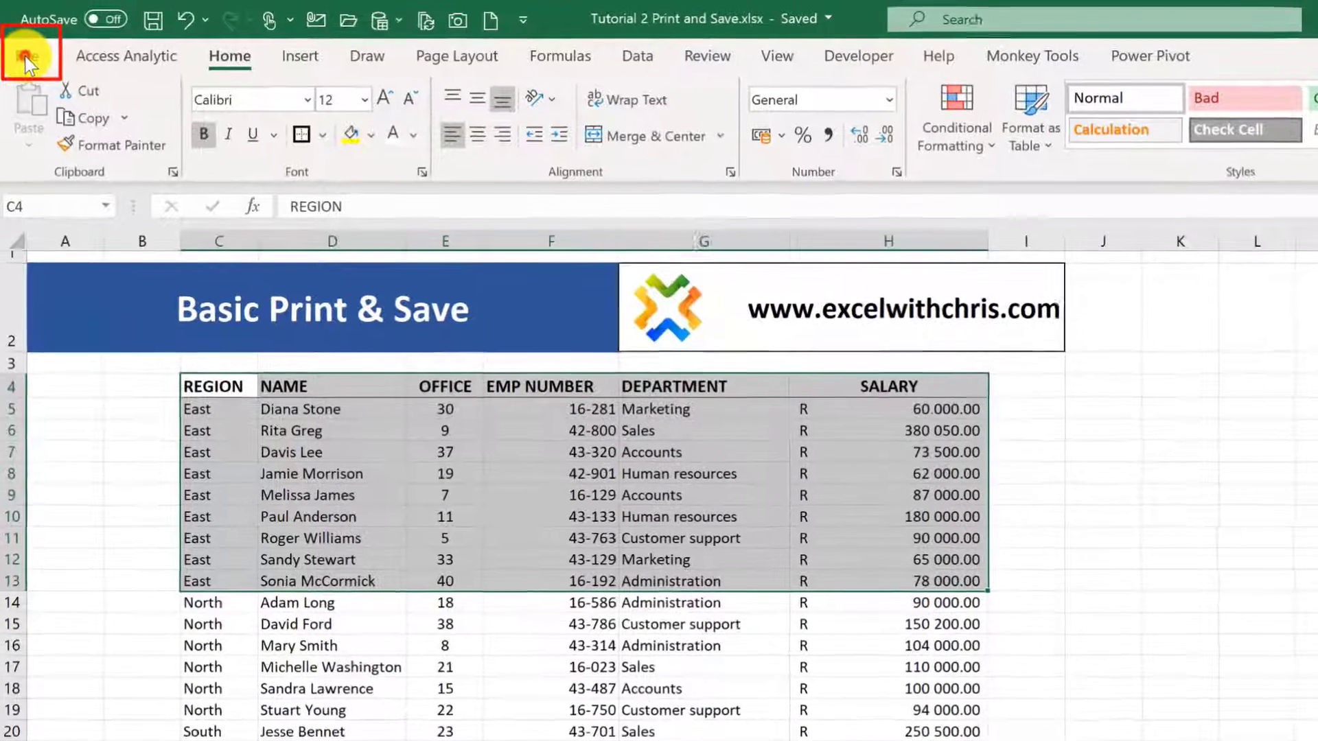
pyautogui.click(23, 54)
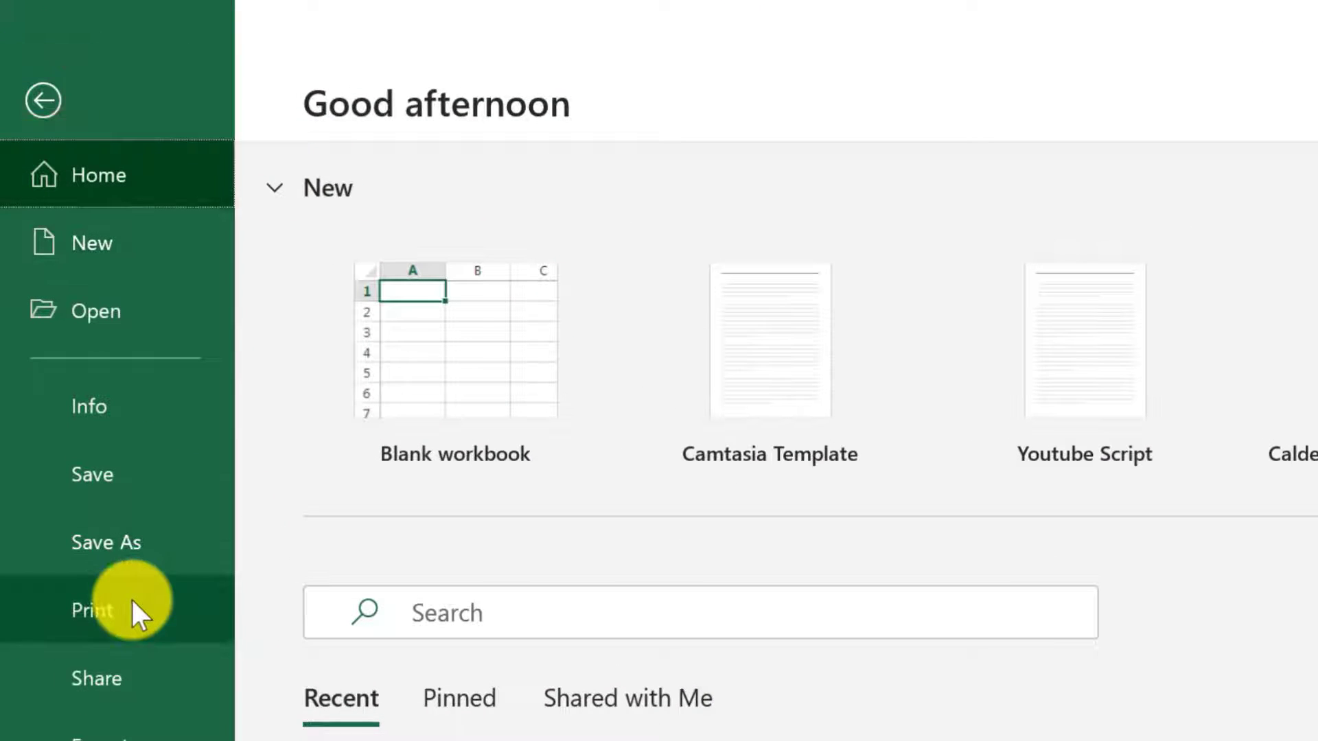
pyautogui.click(121, 552)
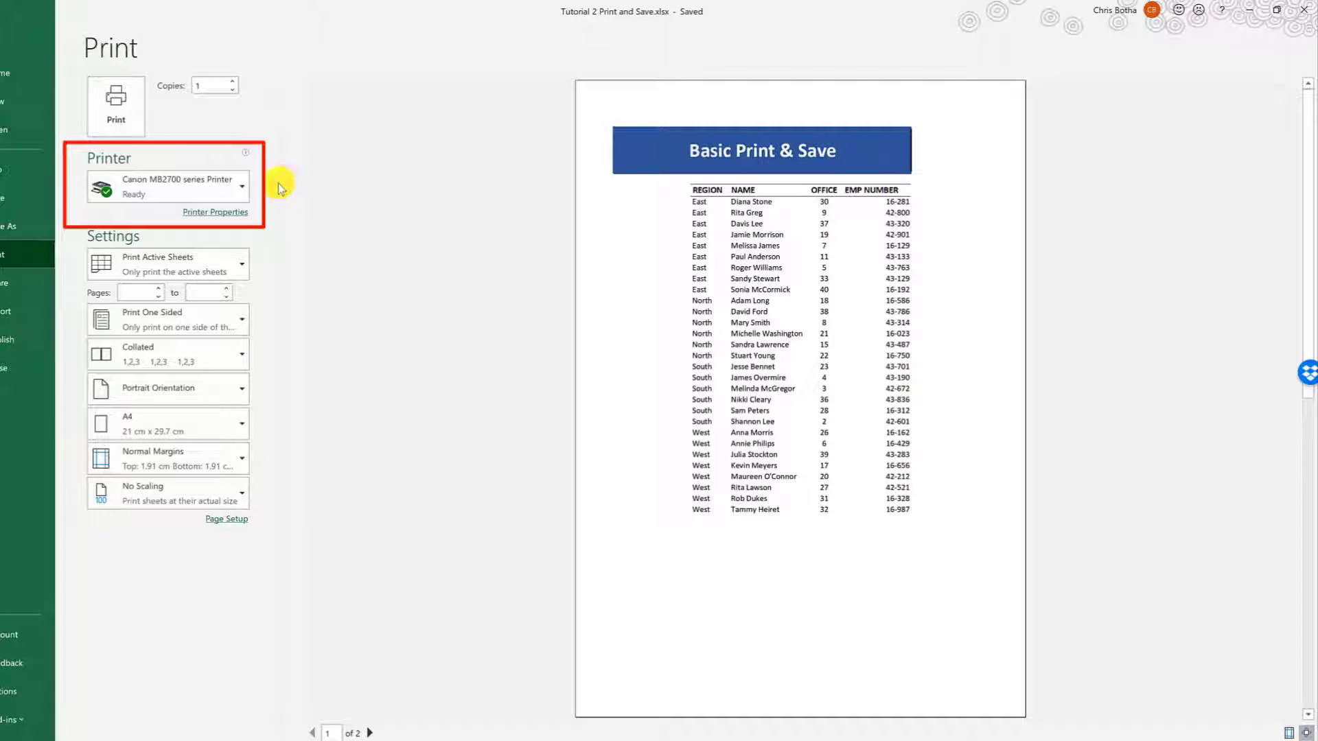
pyautogui.moveTo(244, 189)
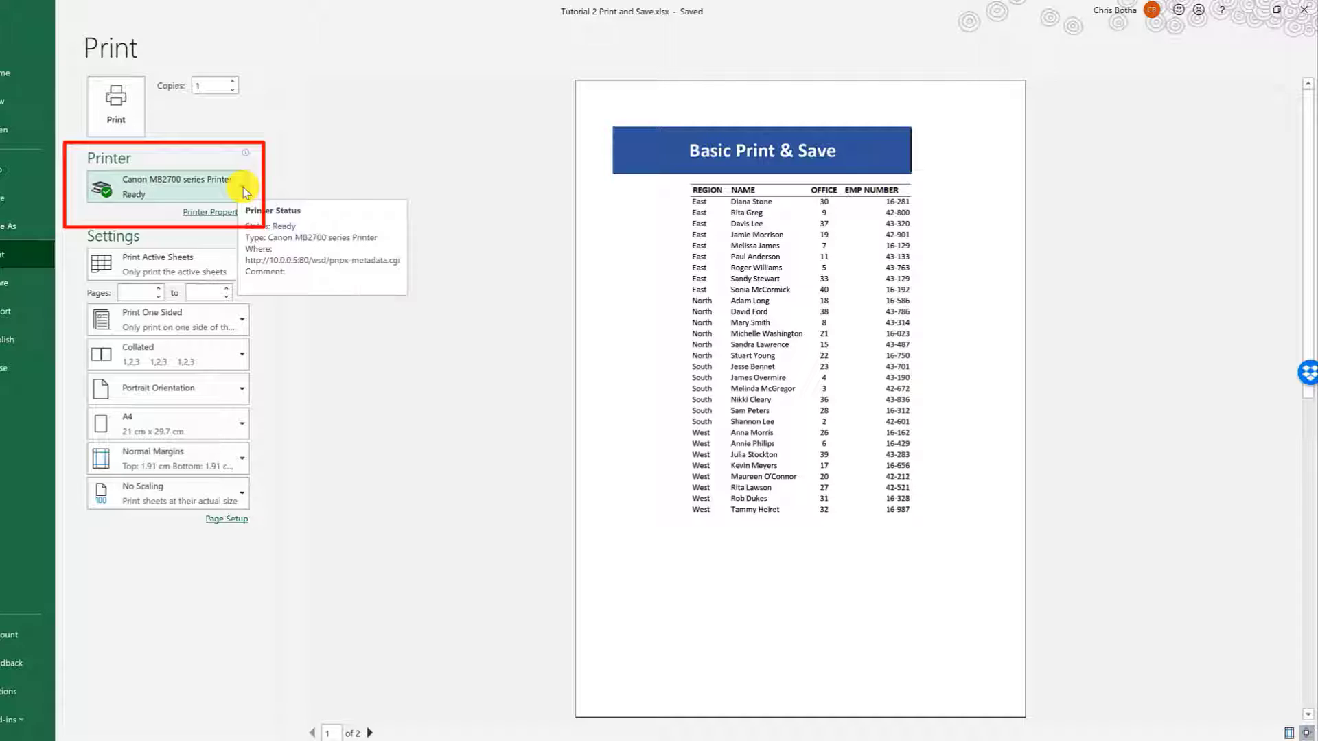
pyautogui.click(243, 188)
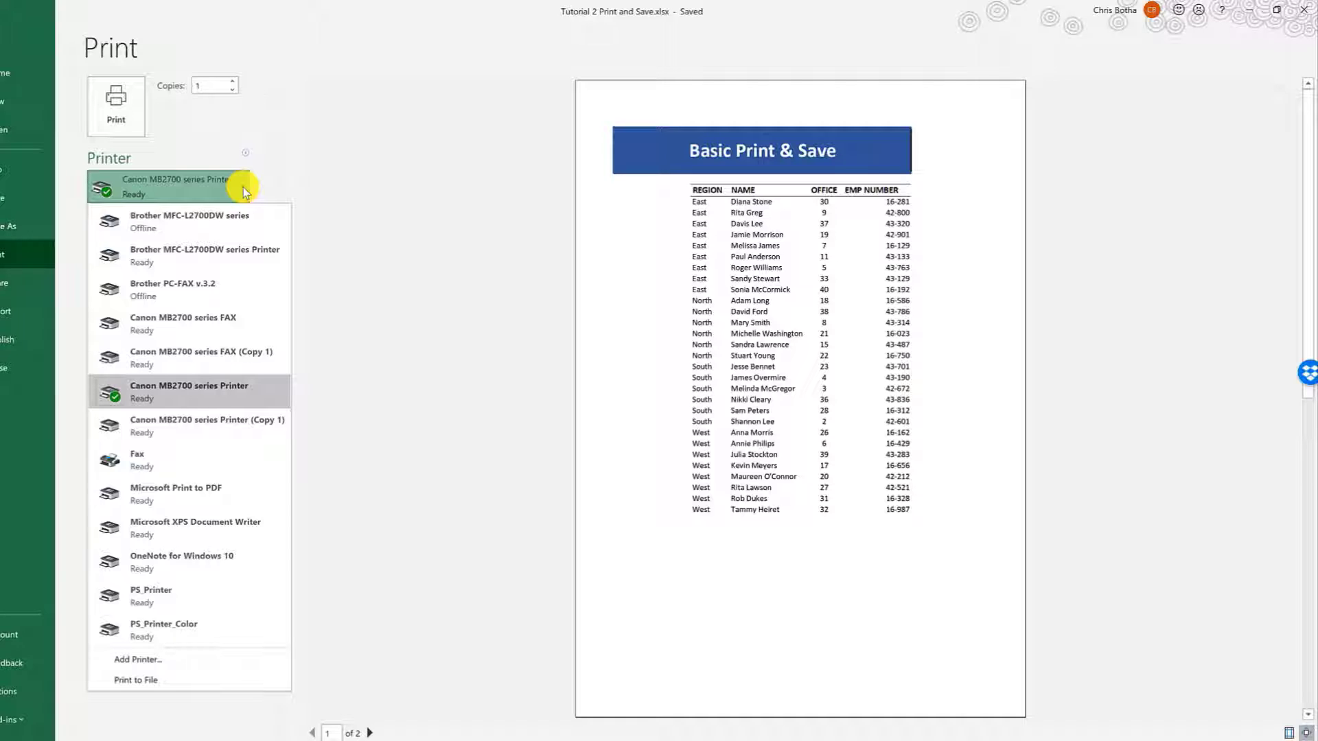
pyautogui.click(229, 400)
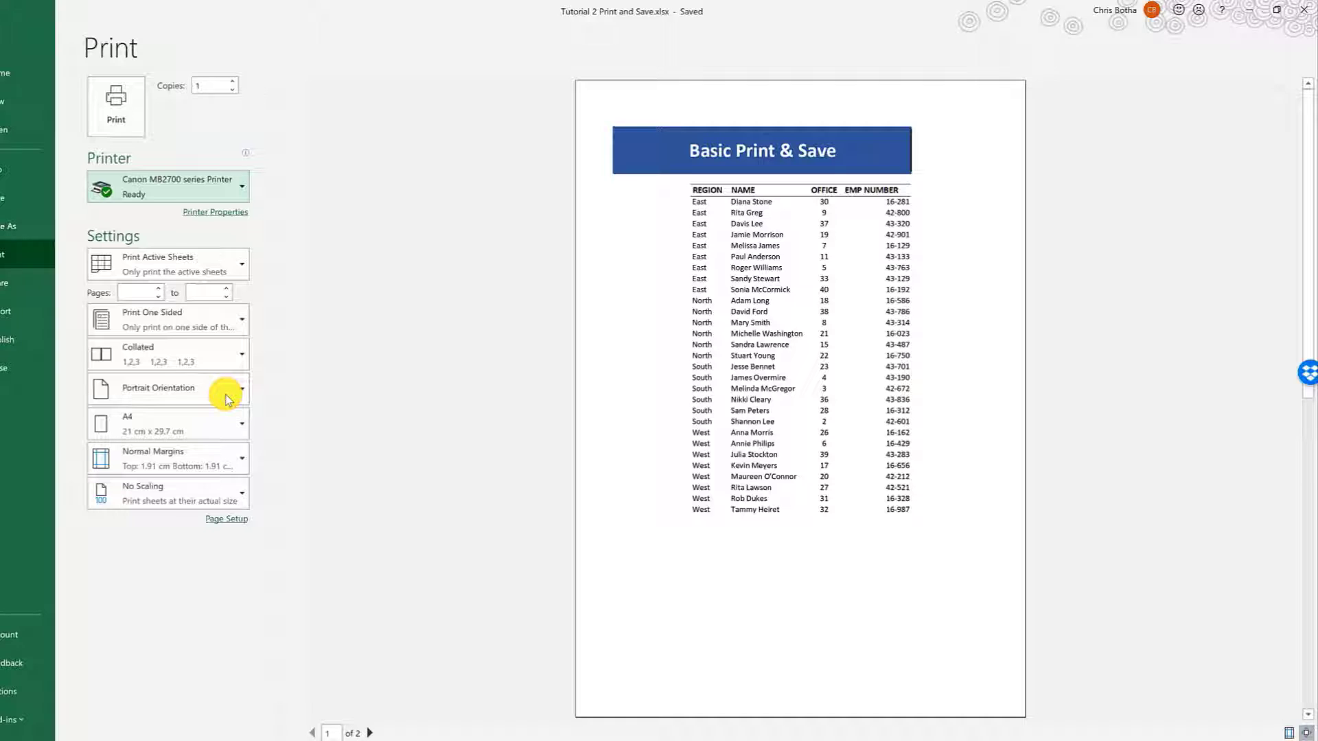
# - Check both pages of the print preview and return to the first page
pyautogui.click(606, 247)
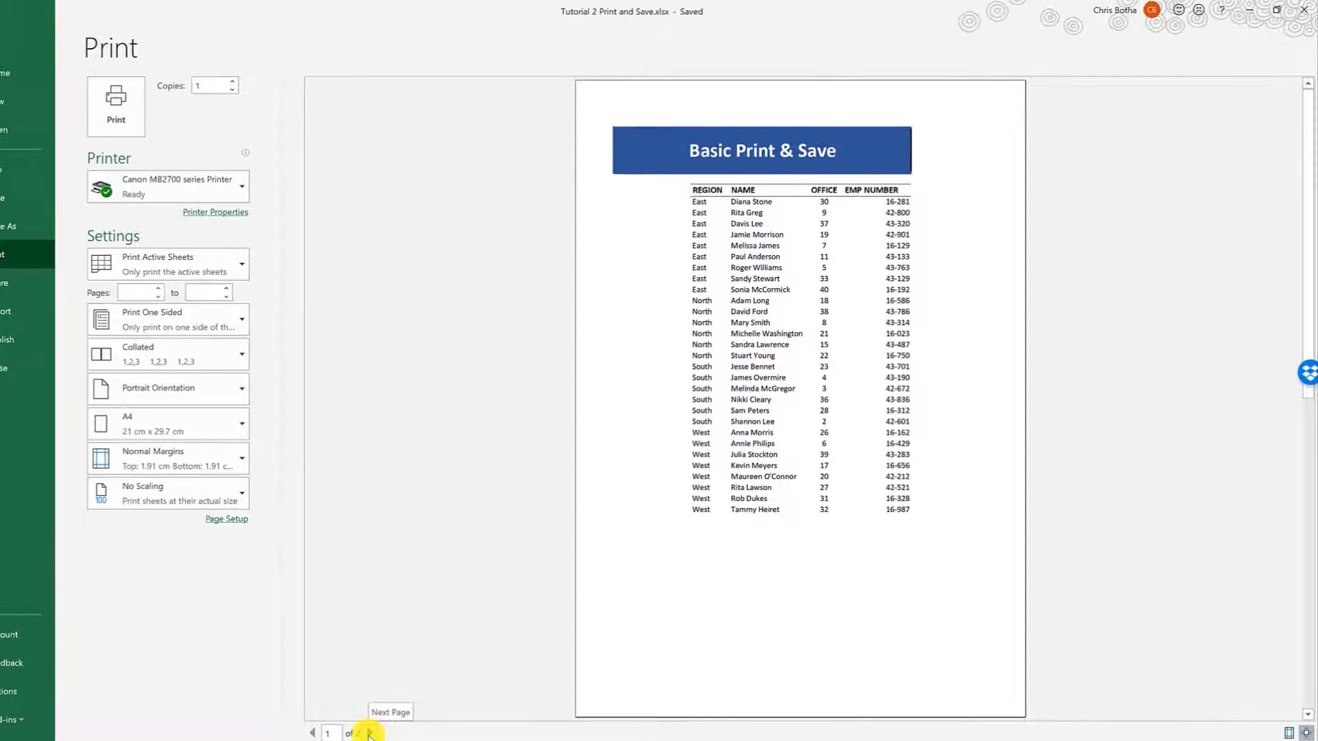
pyautogui.click(370, 733)
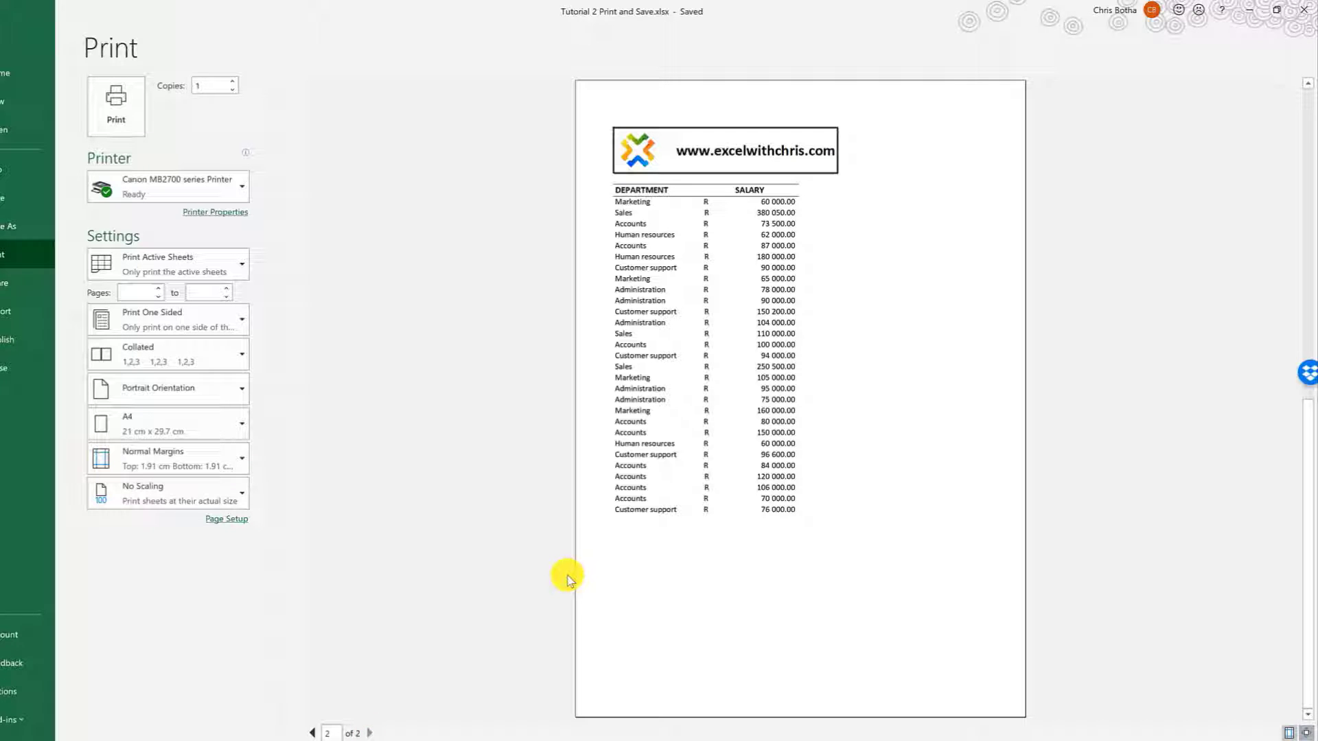
pyautogui.click(313, 733)
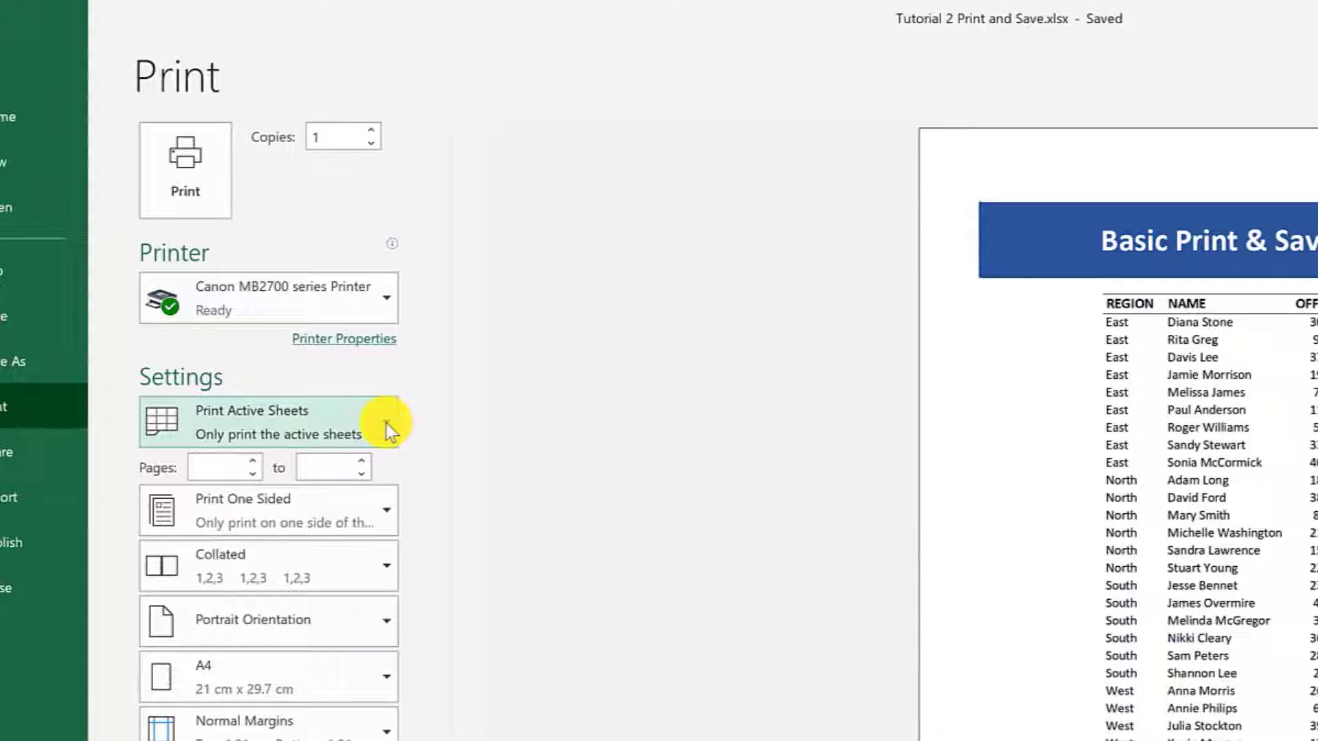
# - Limit the printout to the current selection and set the scaling to Fit Sheet on One Page
pyautogui.click(388, 424)
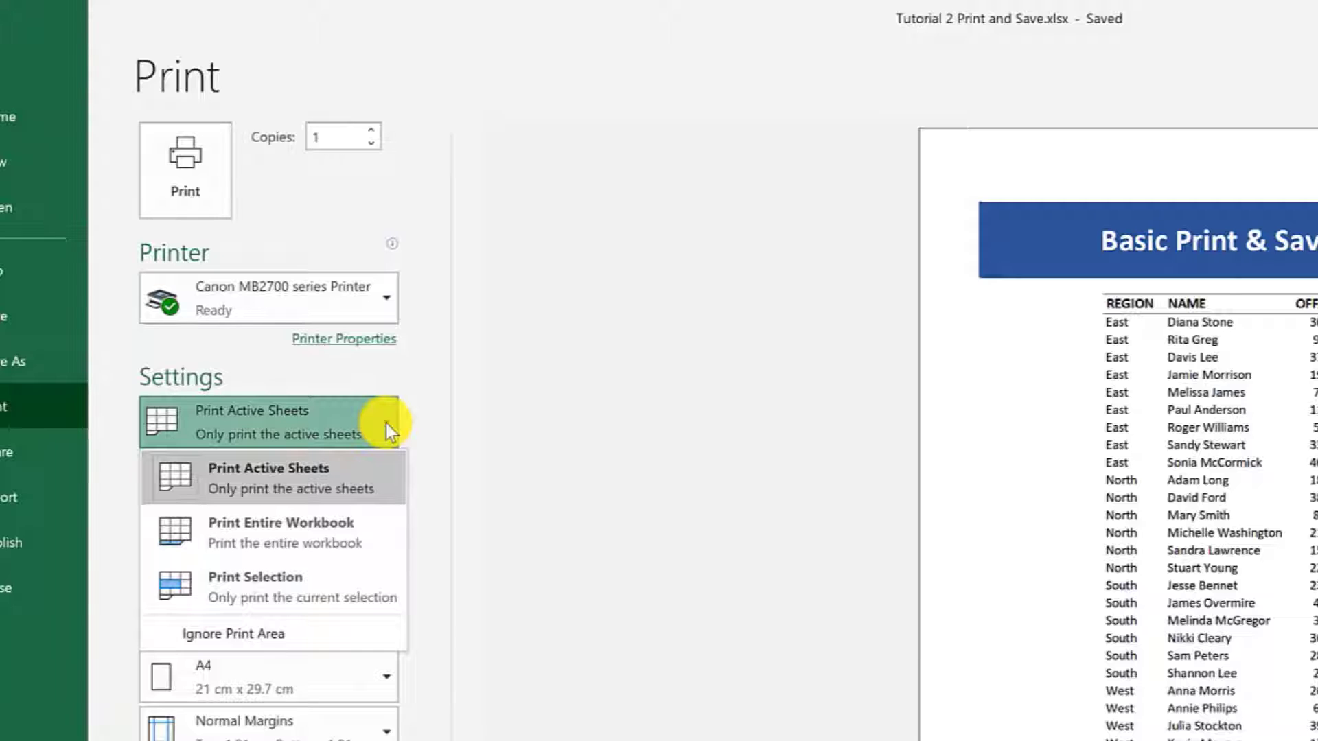
pyautogui.click(311, 590)
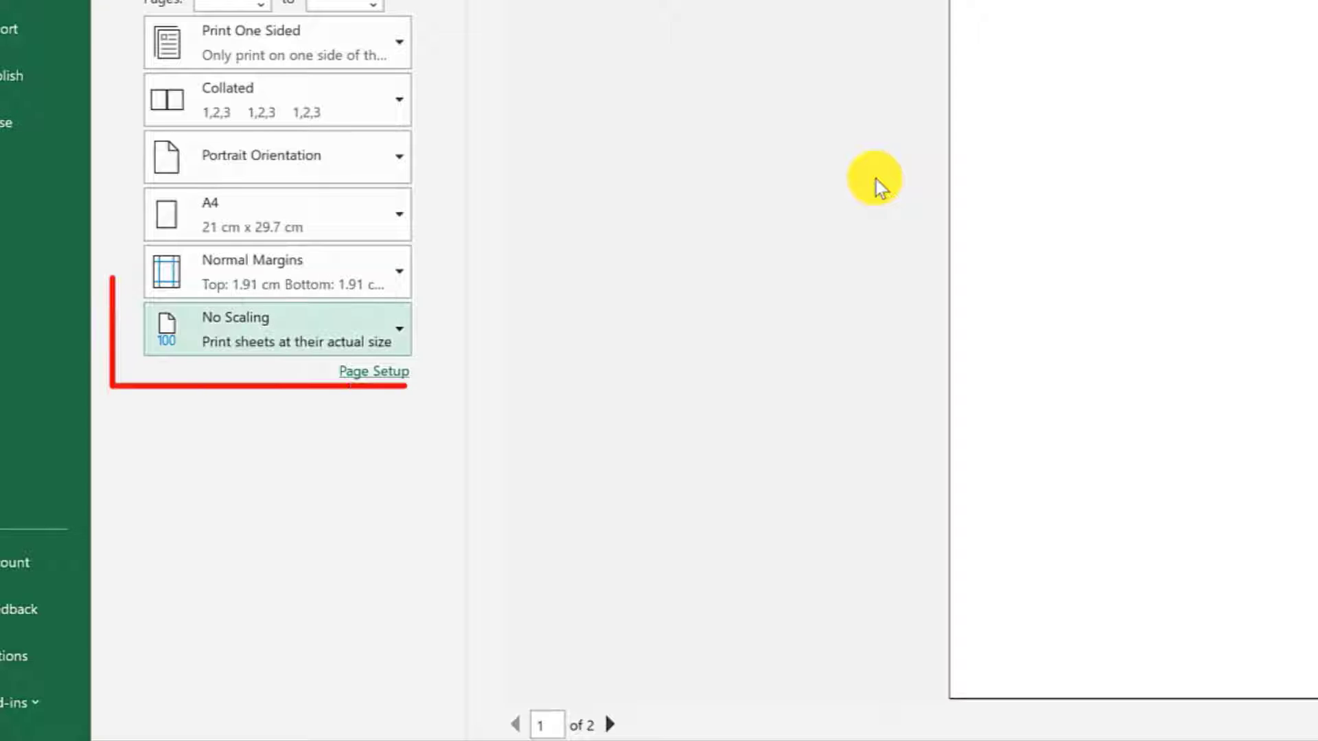
pyautogui.click(401, 332)
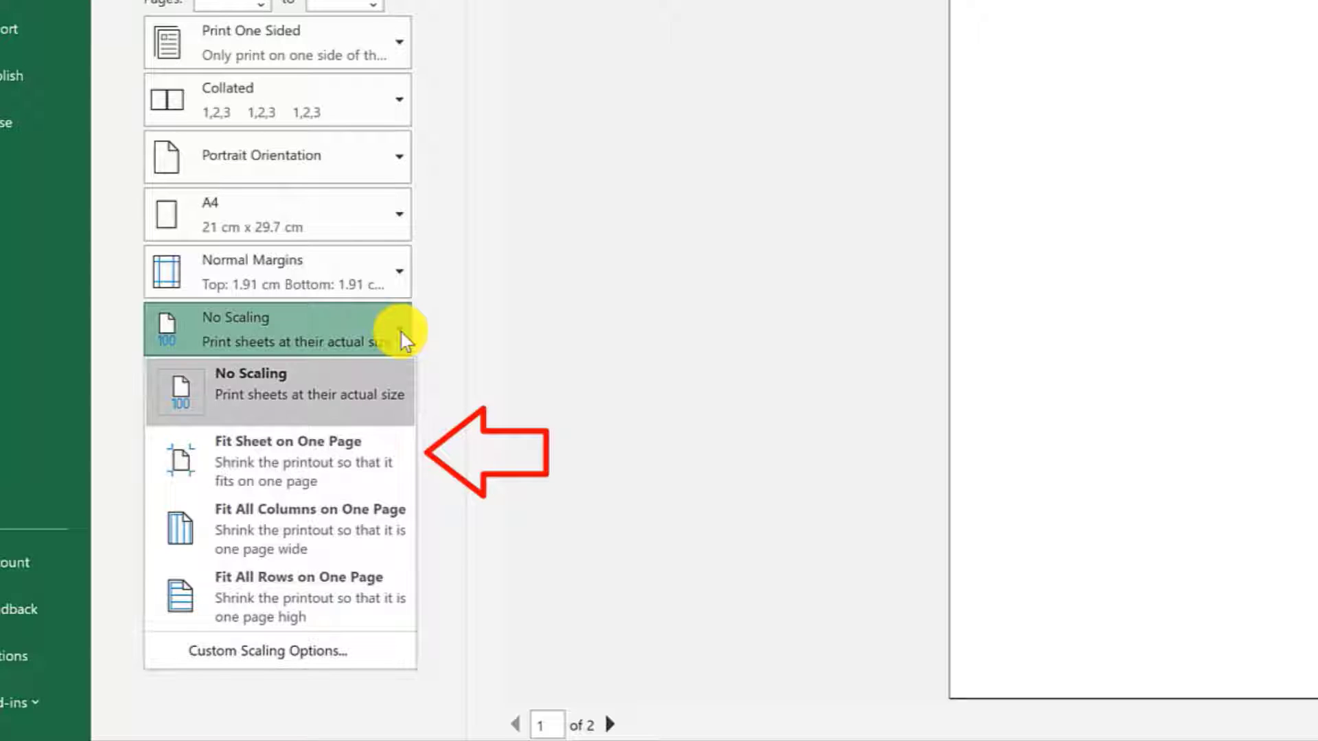
pyautogui.click(364, 477)
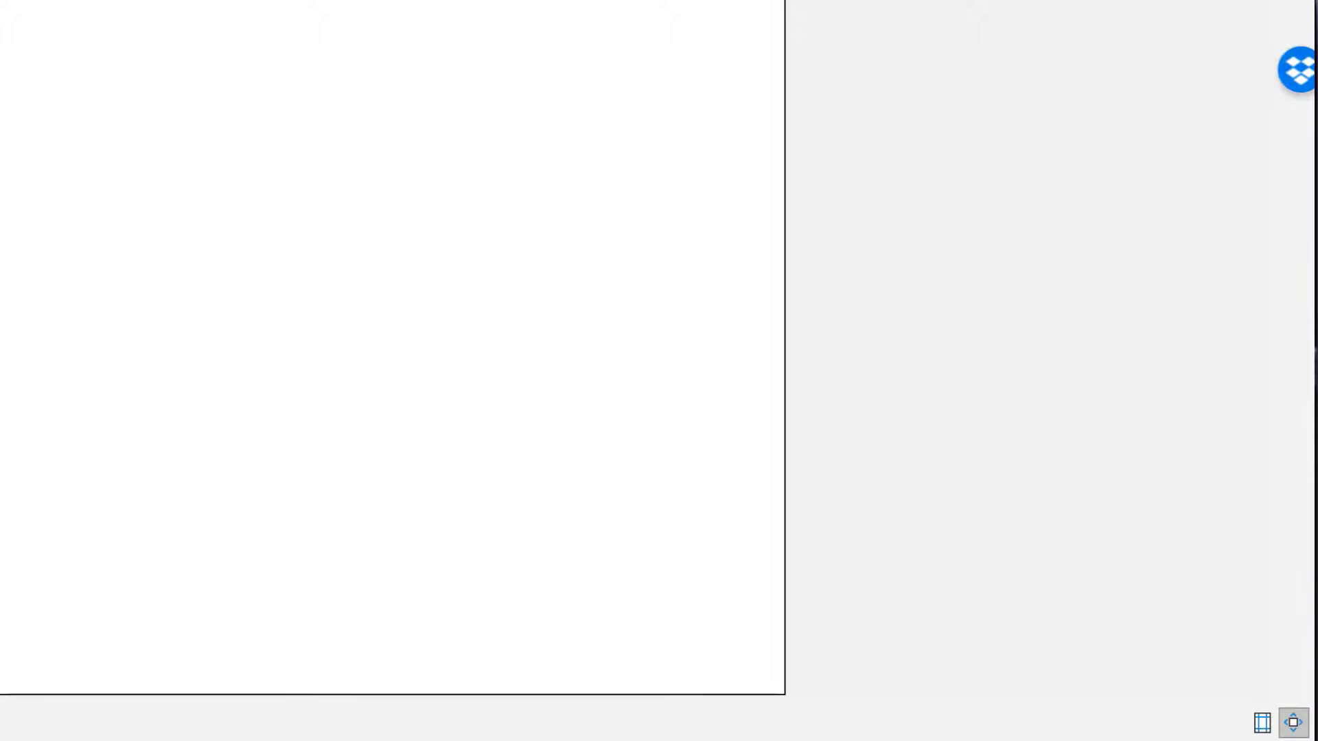
# - Show the margins in the print preview, narrow the left and right margins, and move the header and footer margin lines slightly down
pyautogui.click(1261, 723)
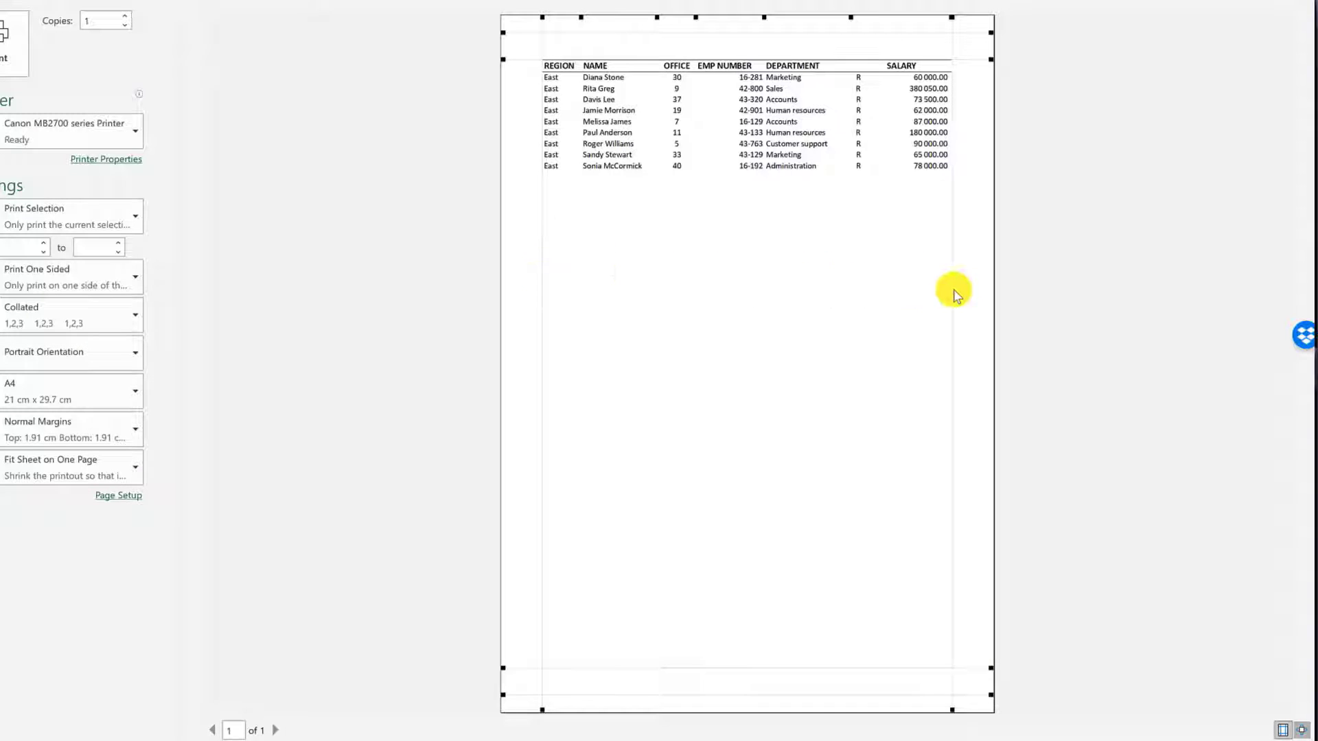
pyautogui.moveTo(953, 288); pyautogui.dragTo(967, 295)
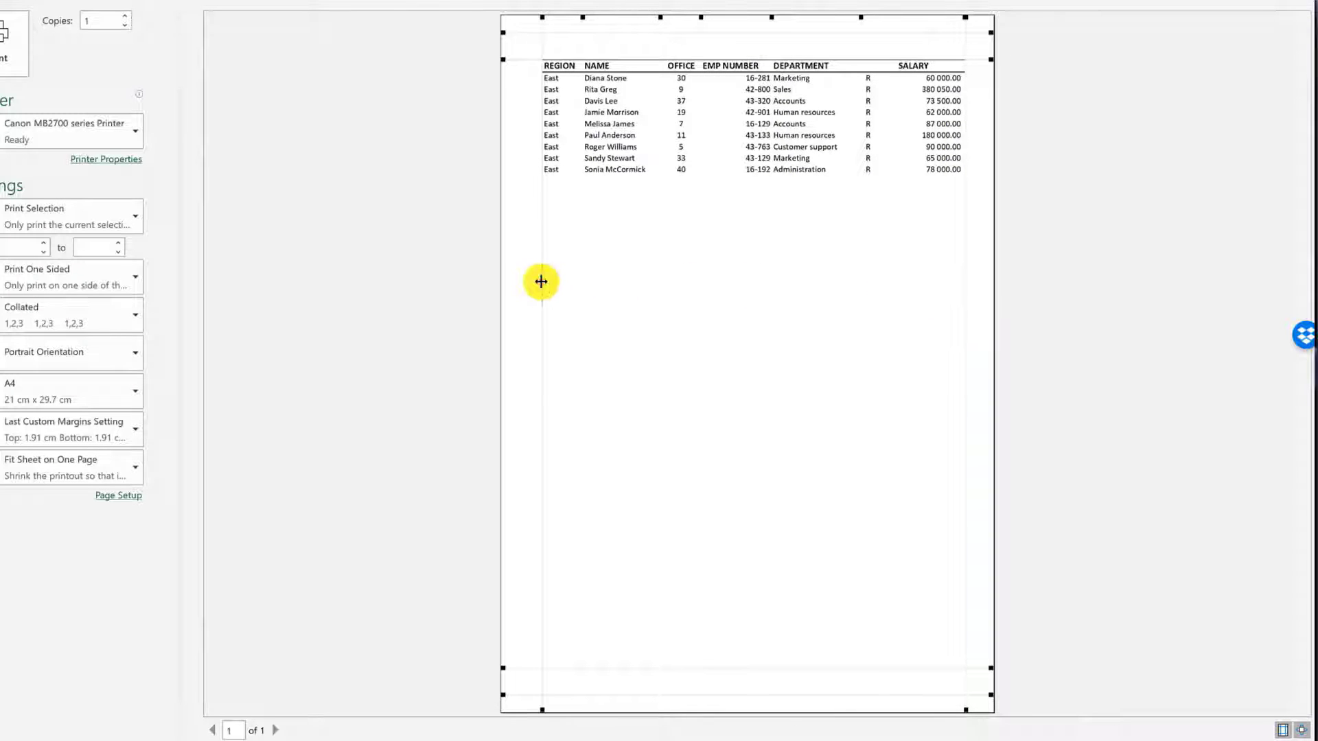
pyautogui.moveTo(540, 282); pyautogui.dragTo(527, 280)
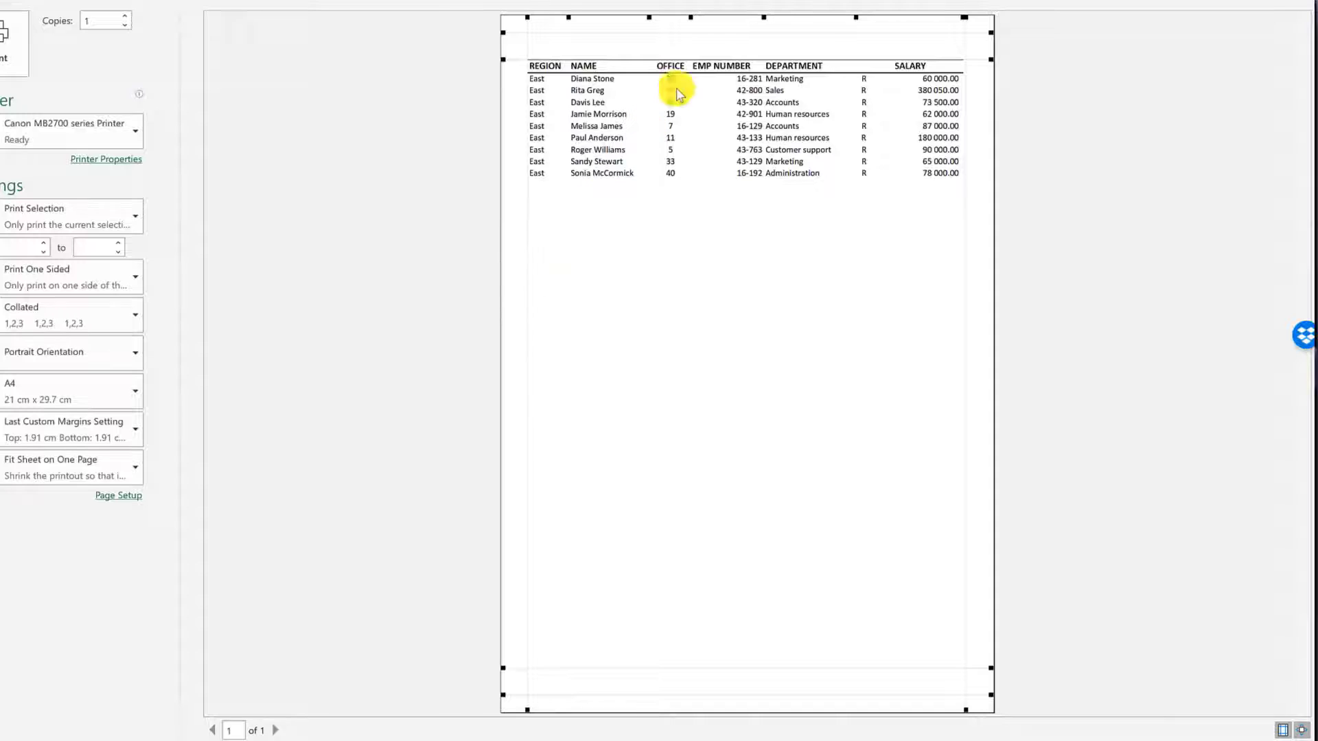
pyautogui.moveTo(719, 32); pyautogui.dragTo(719, 43)
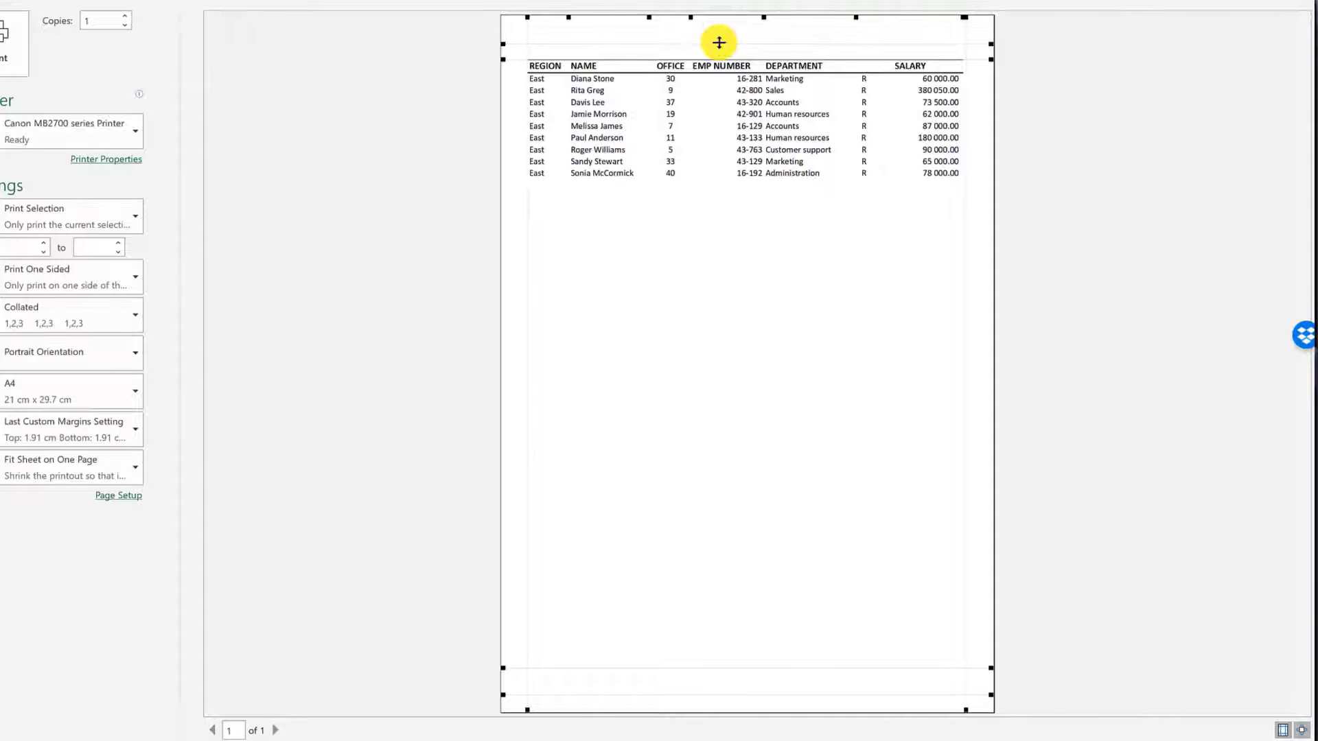
pyautogui.moveTo(779, 692); pyautogui.dragTo(780, 699)
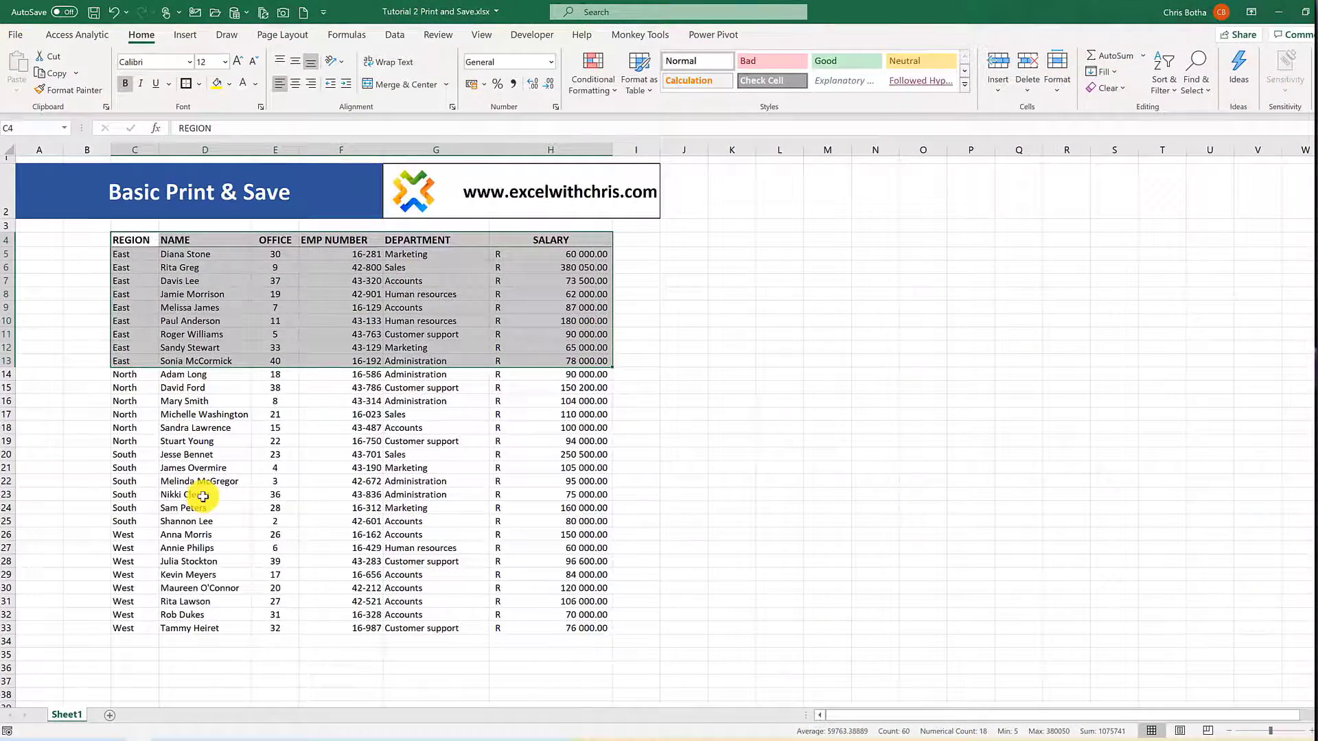
# - Save the workbook to the Documents folder as Tutorial 2 Print and Save.xlsx in Excel Workbook format
pyautogui.click(366, 396)
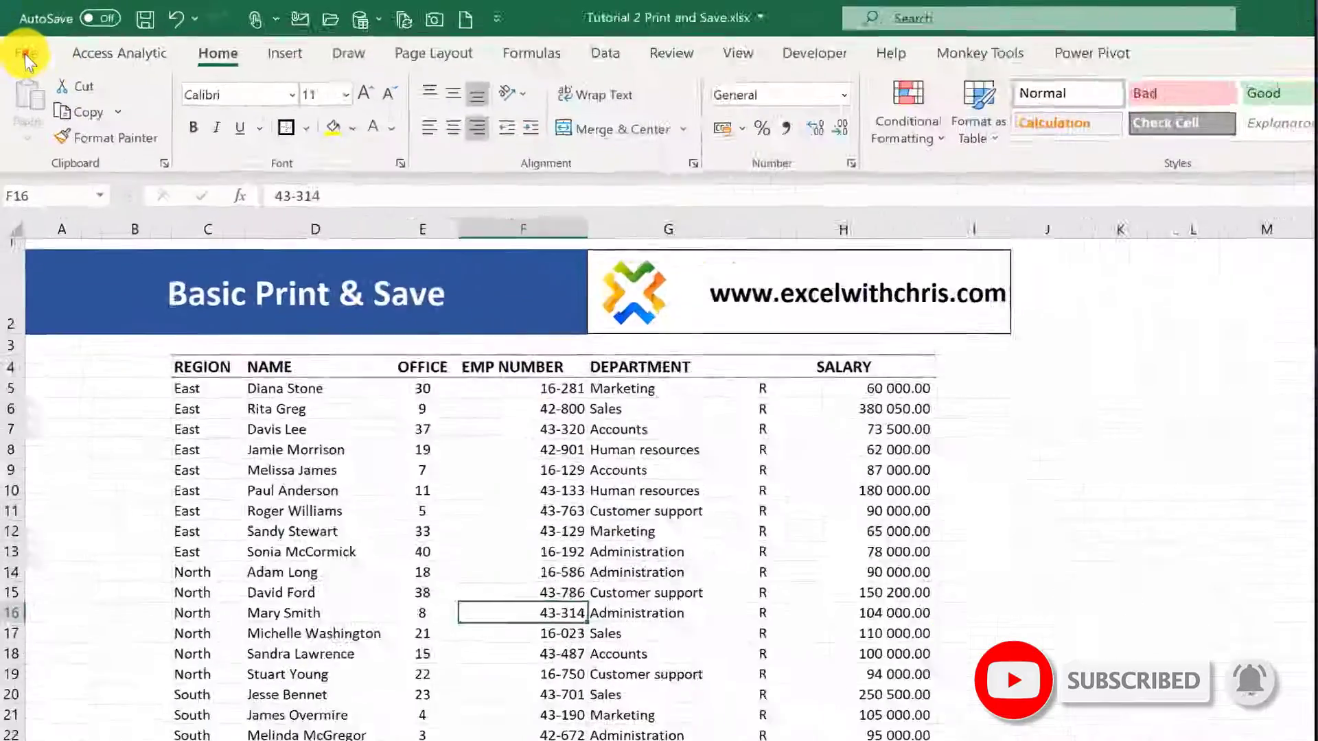
pyautogui.click(15, 34)
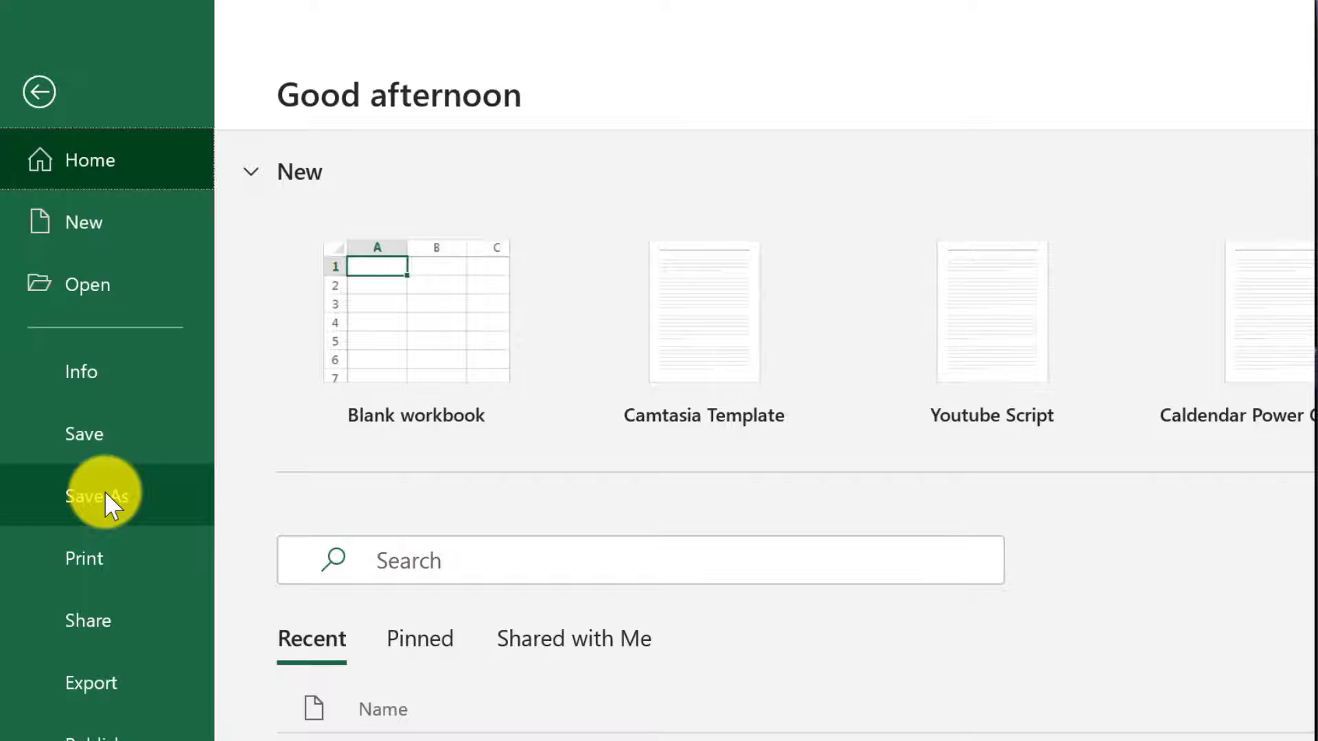
pyautogui.click(104, 492)
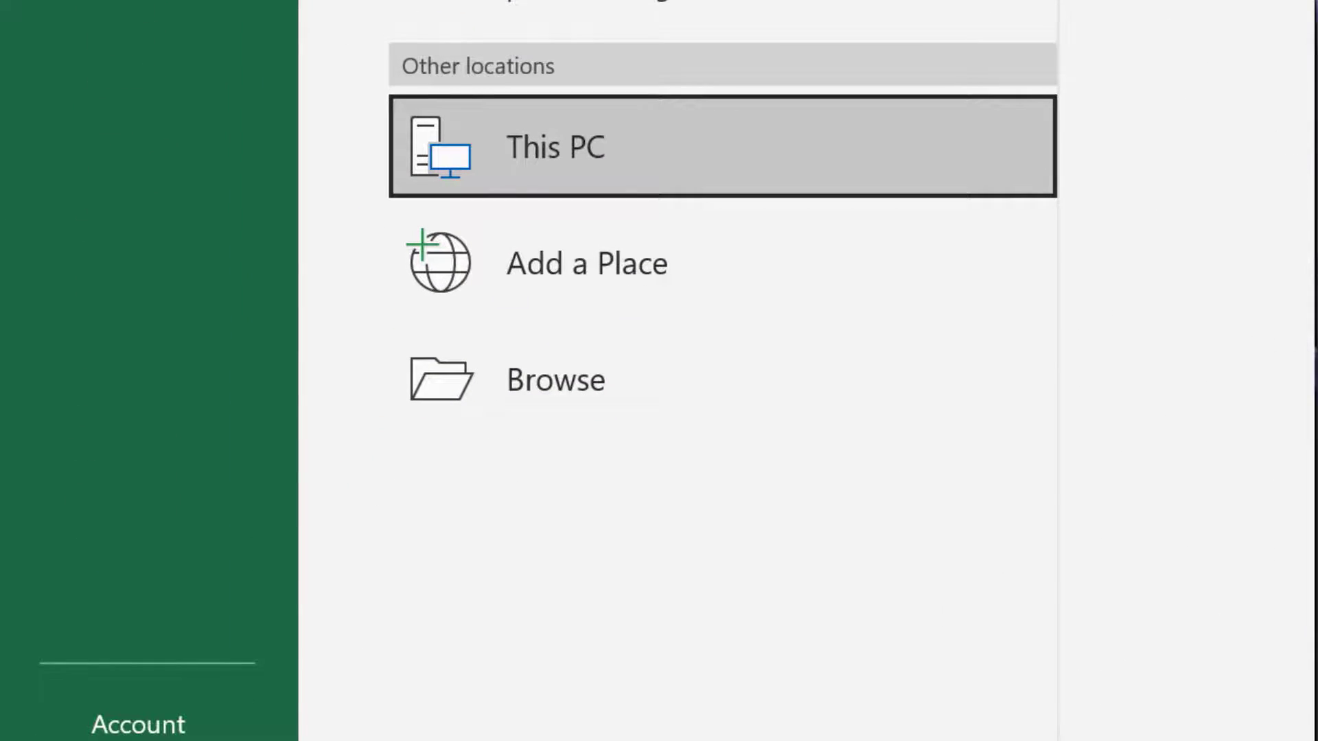
pyautogui.click(562, 394)
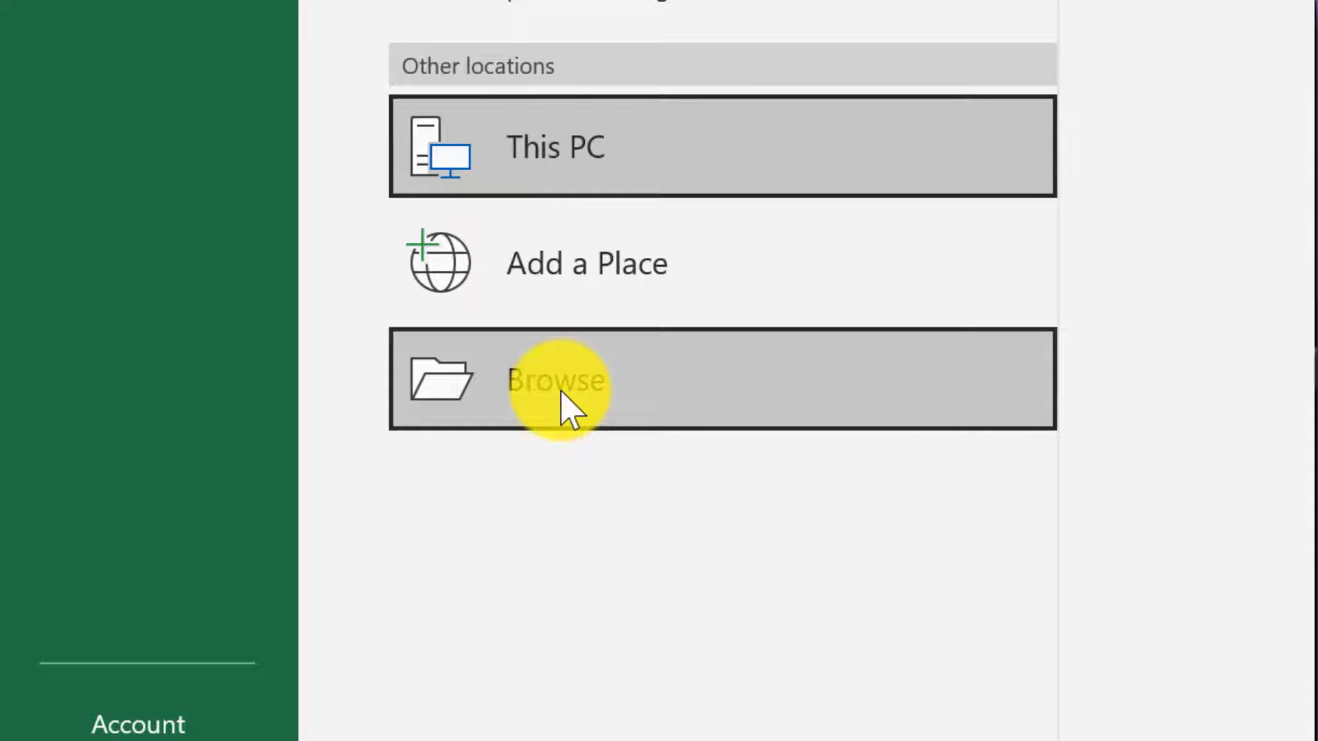
pyautogui.click(562, 393)
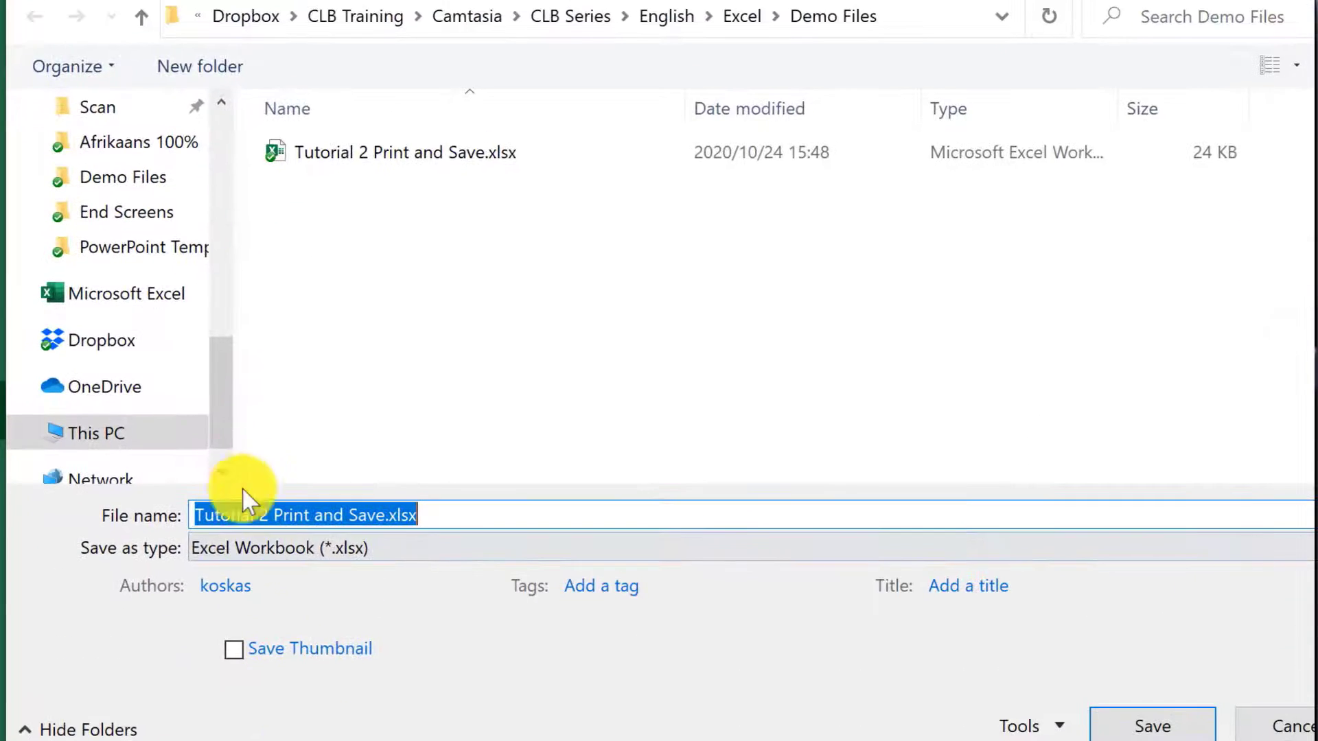
pyautogui.moveTo(217, 382); pyautogui.dragTo(215, 315)
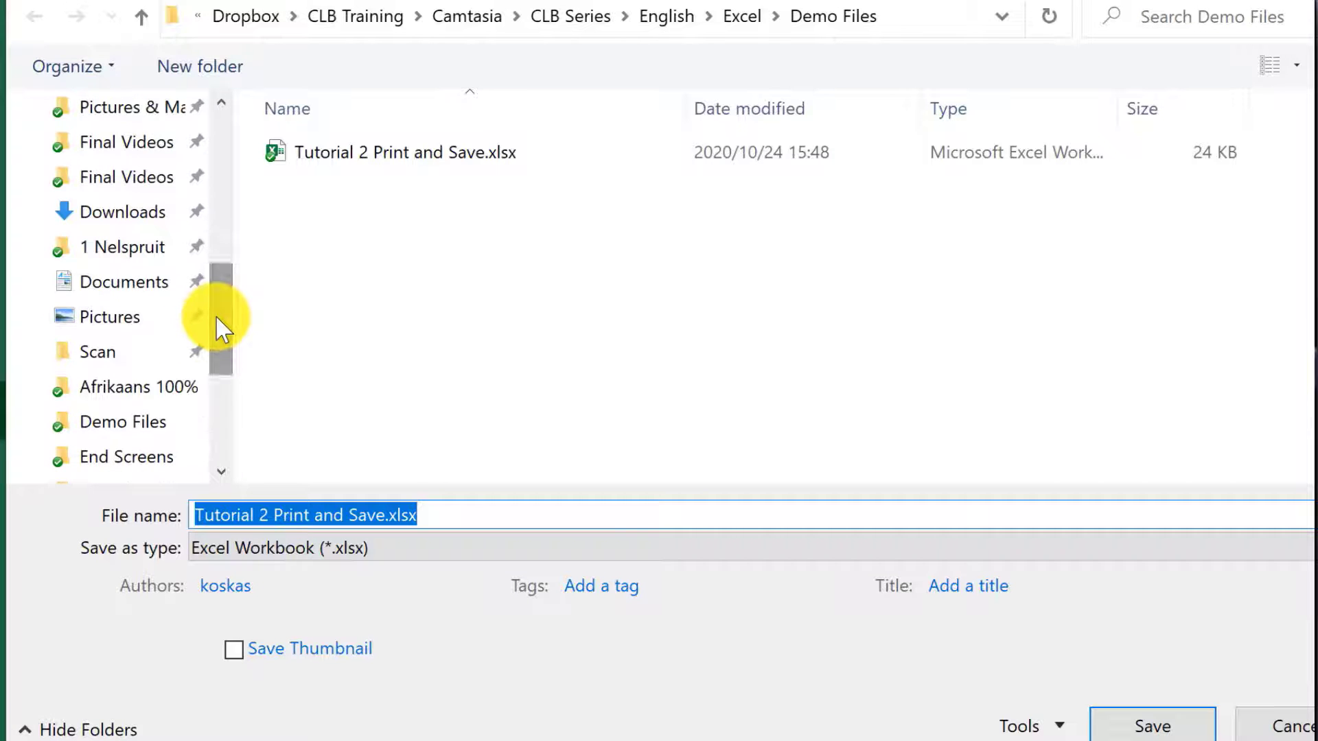
pyautogui.click(170, 283)
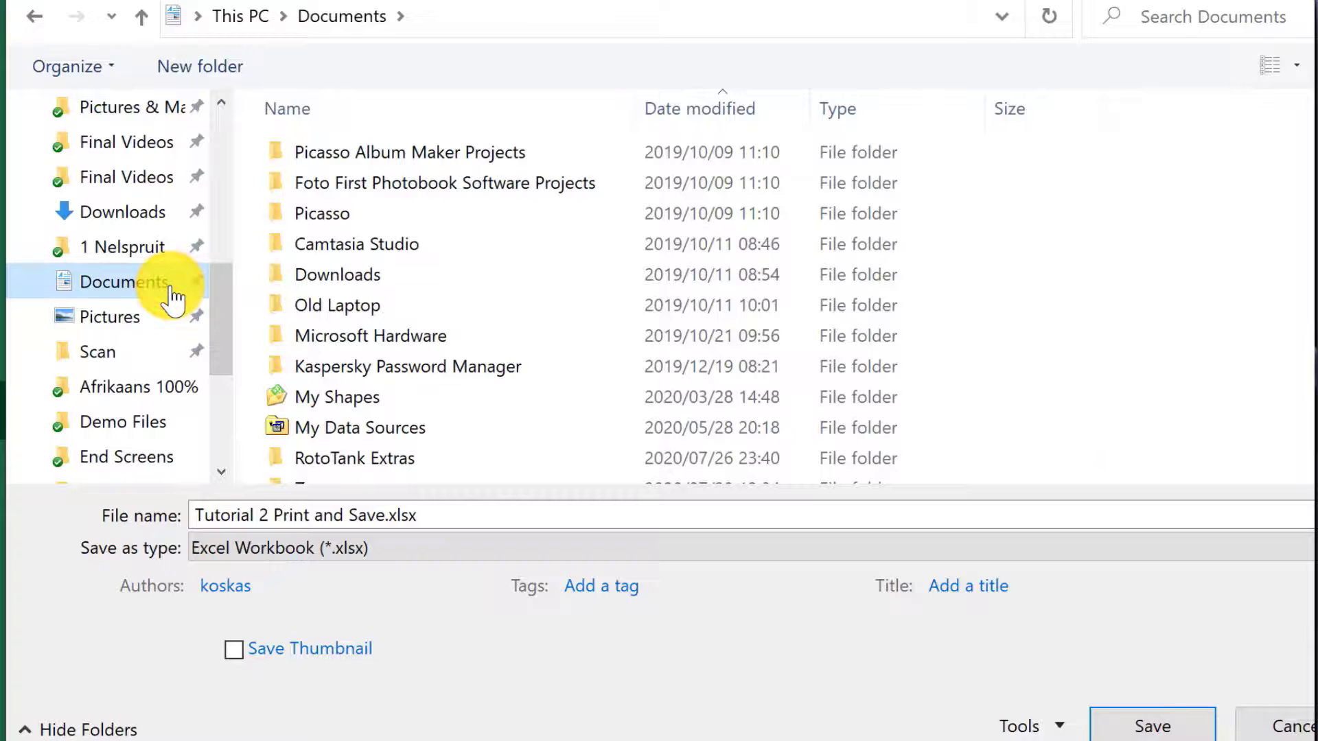
pyautogui.click(480, 518)
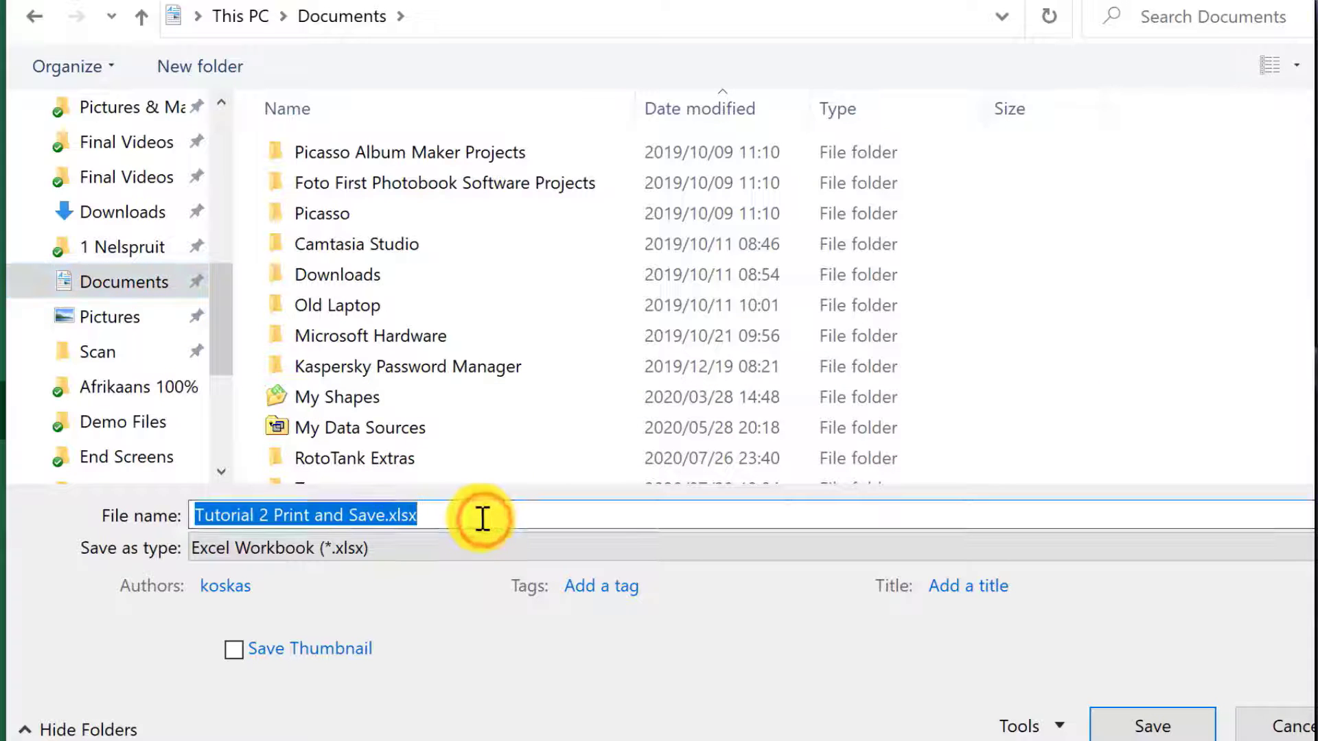
pyautogui.click(471, 515)
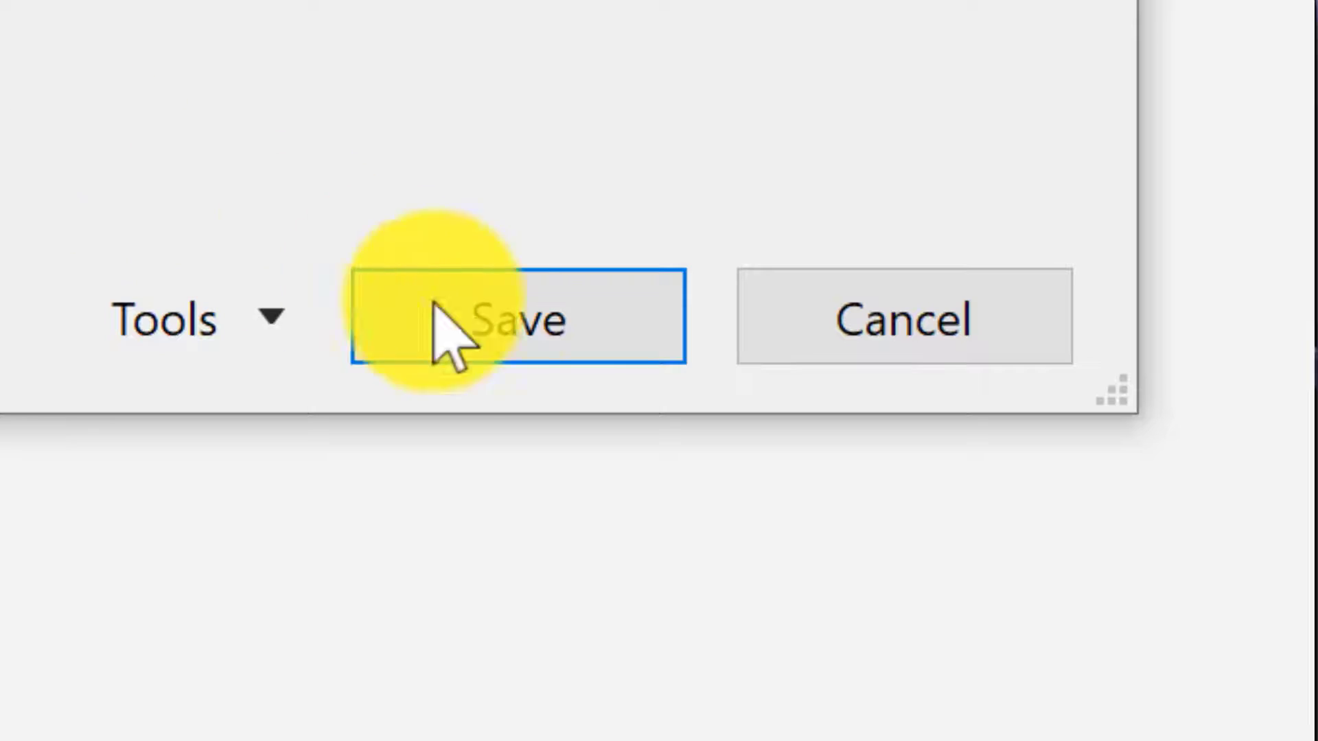
pyautogui.click(476, 321)
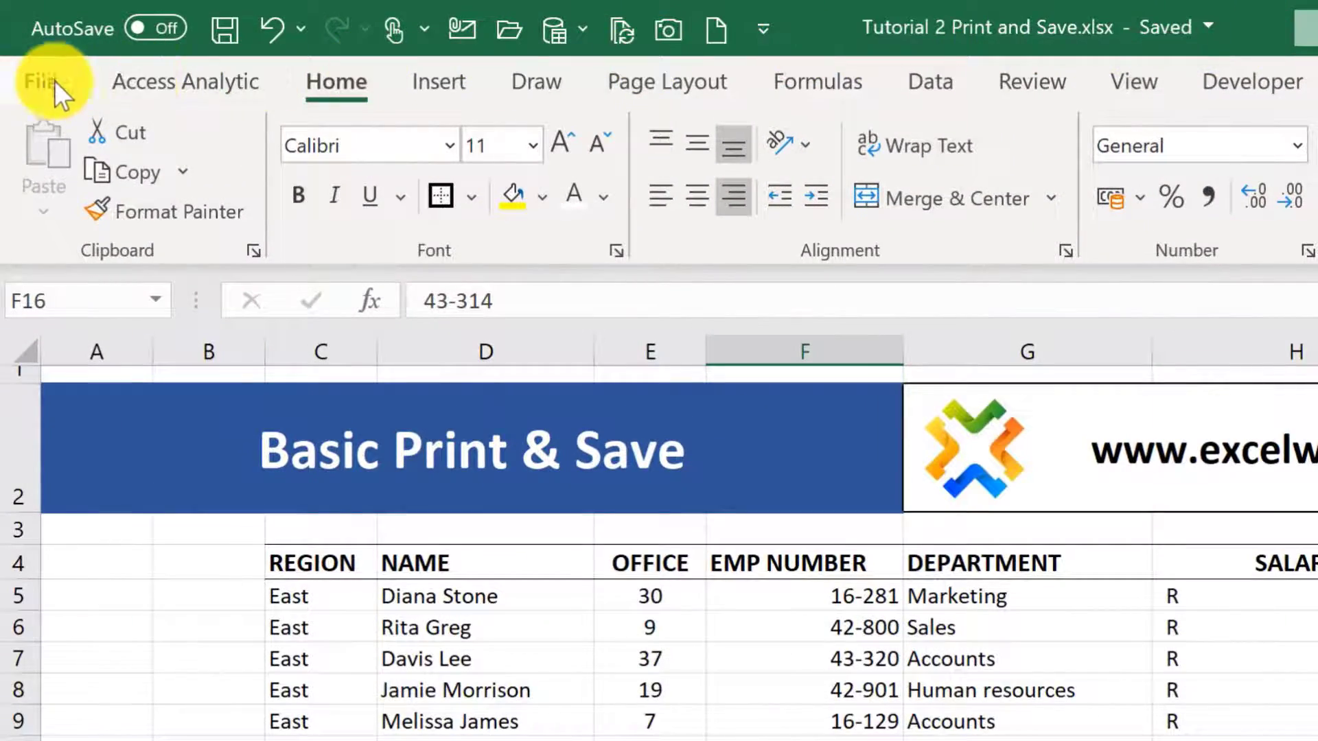
# - Start a Save As of the workbook by browsing this computer and choose the Documents folder as the location
pyautogui.click(44, 81)
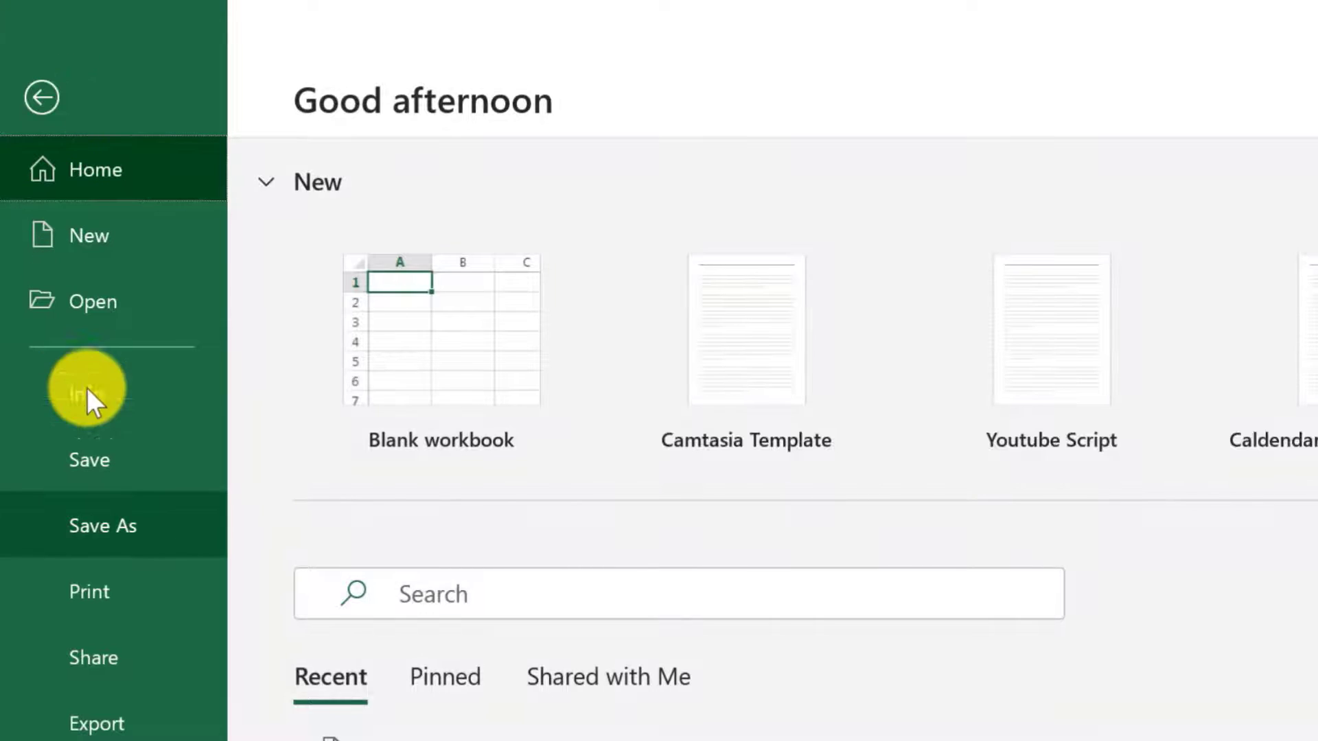
pyautogui.click(107, 532)
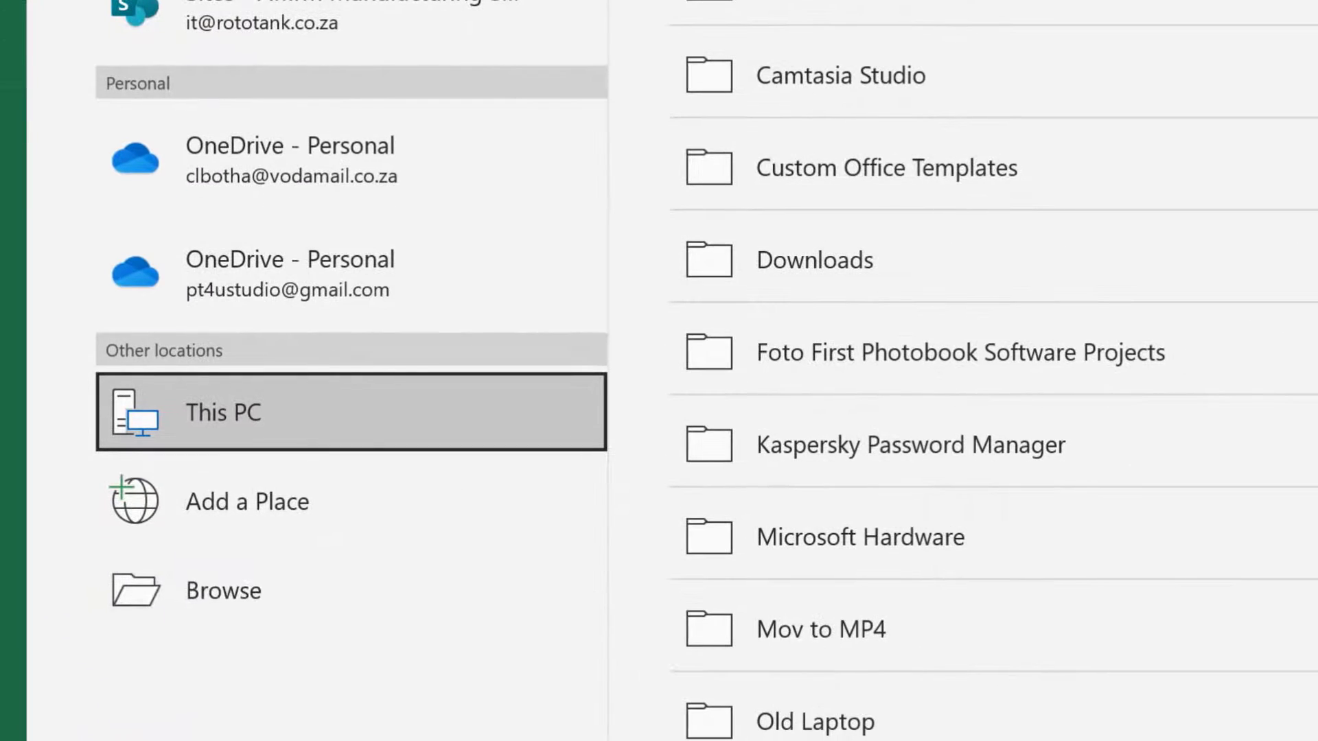
pyautogui.click(235, 590)
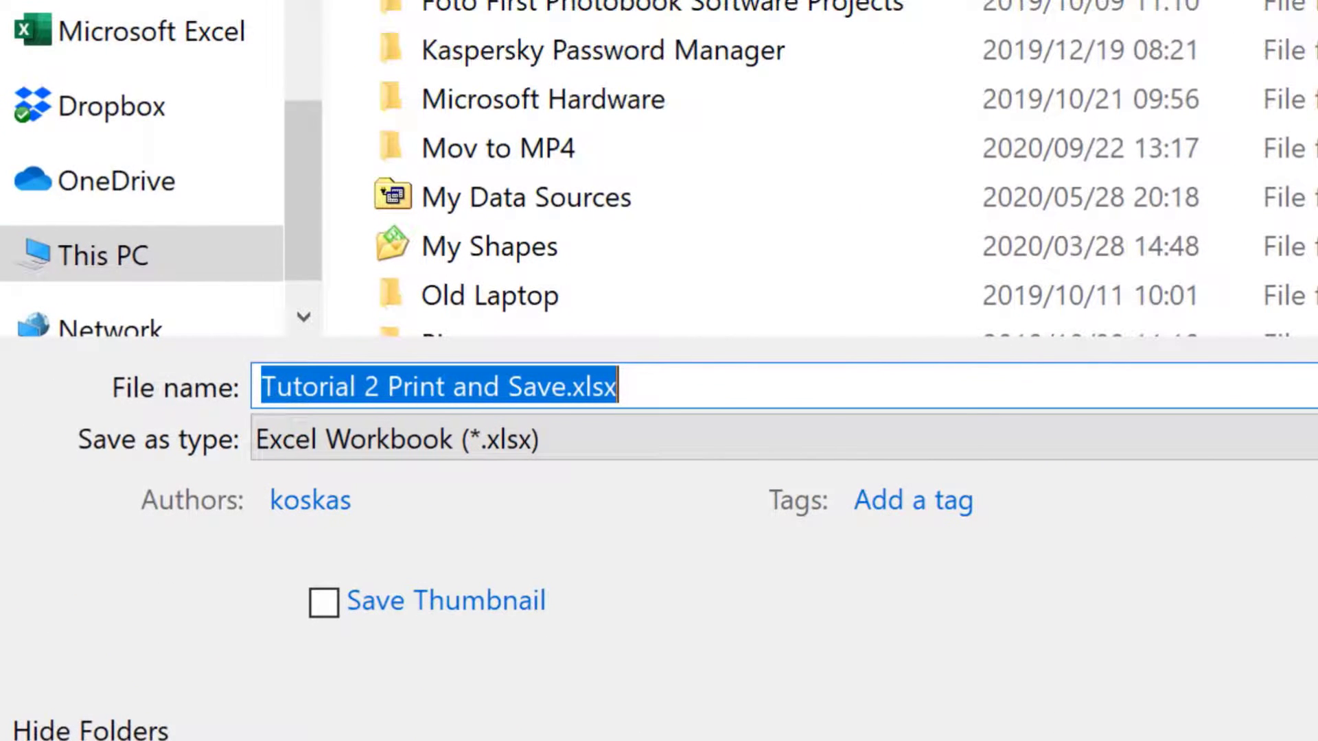
pyautogui.moveTo(303, 223); pyautogui.dragTo(303, 55)
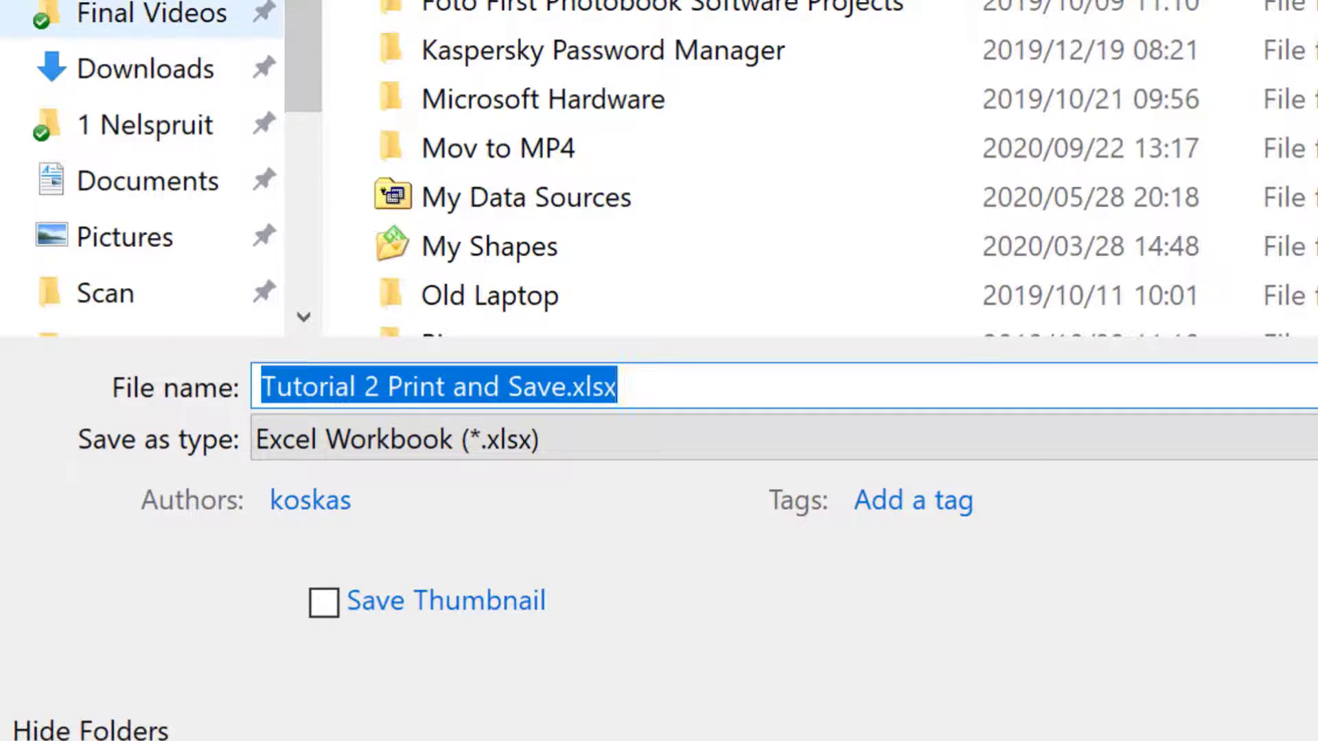
pyautogui.click(191, 184)
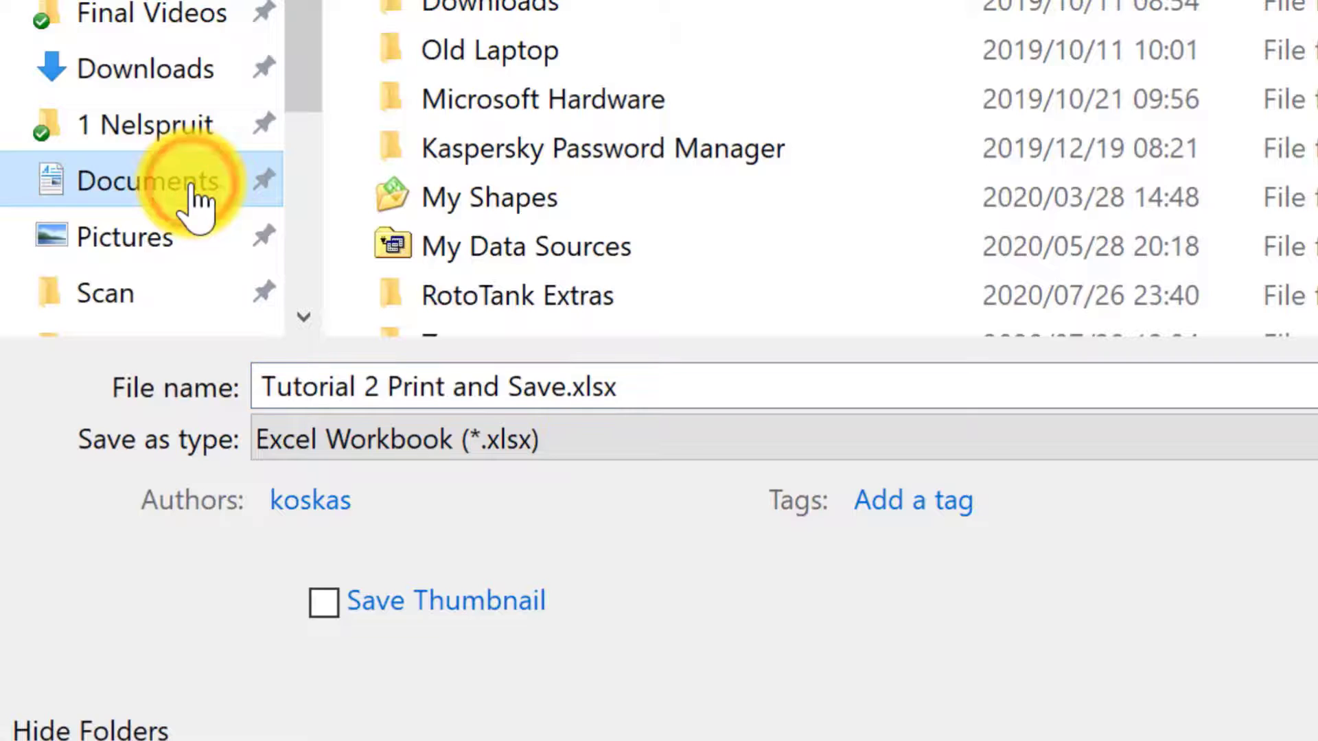
# - Set the file type to PDF and save the copy as Tutorial 2 Print and Save.pdf with Standard optimization
pyautogui.click(693, 402)
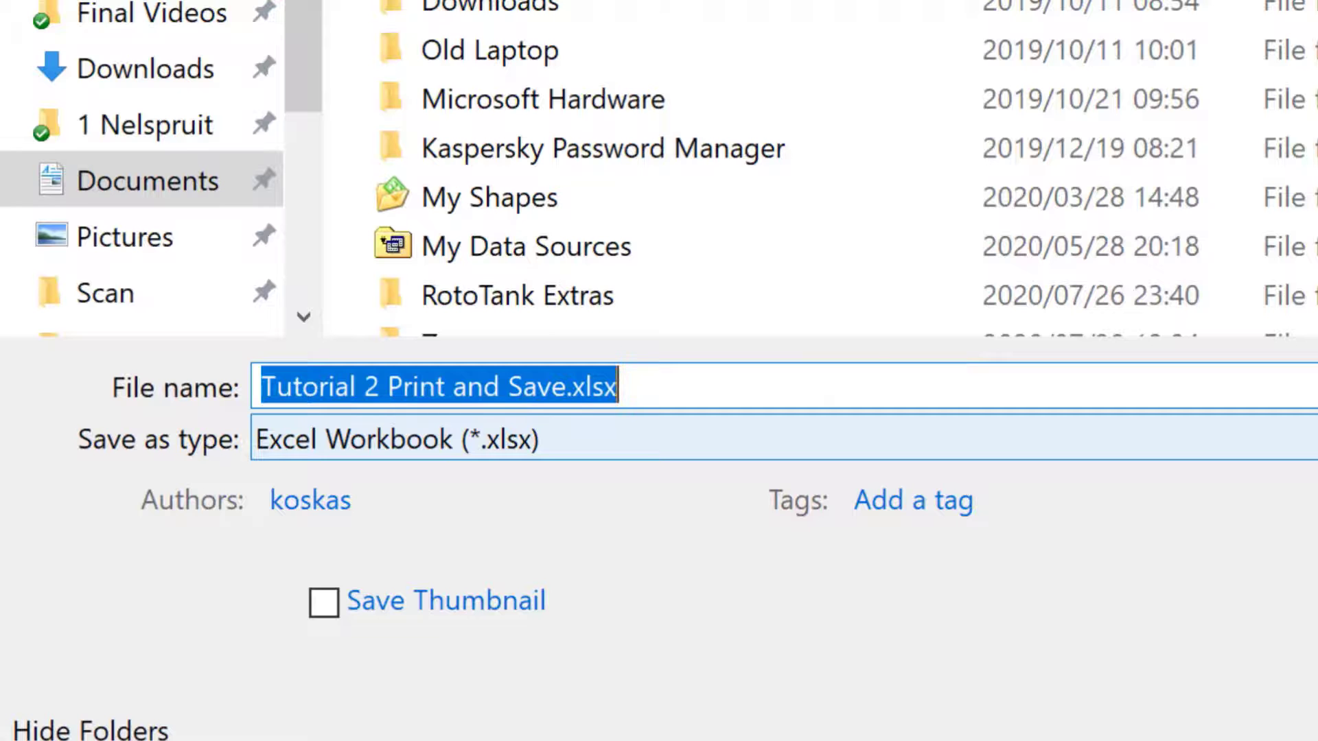
pyautogui.click(1312, 439)
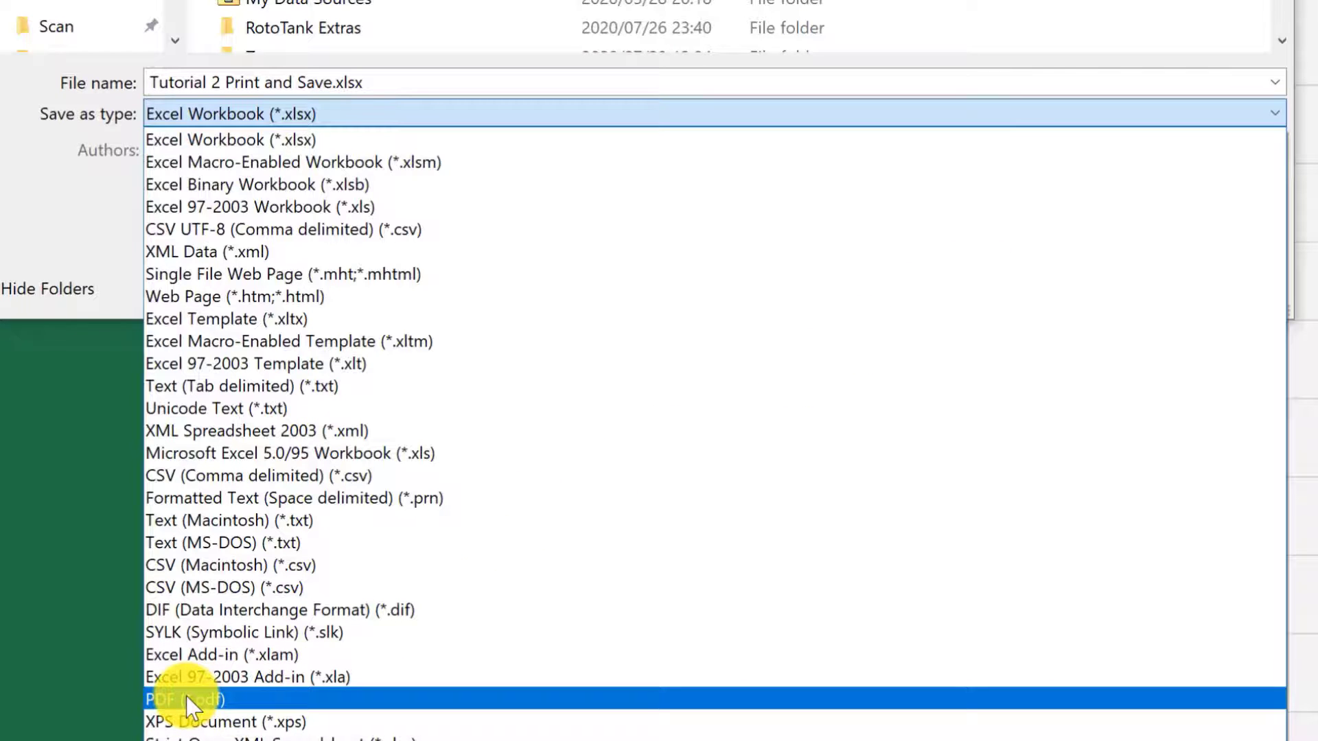
pyautogui.click(255, 700)
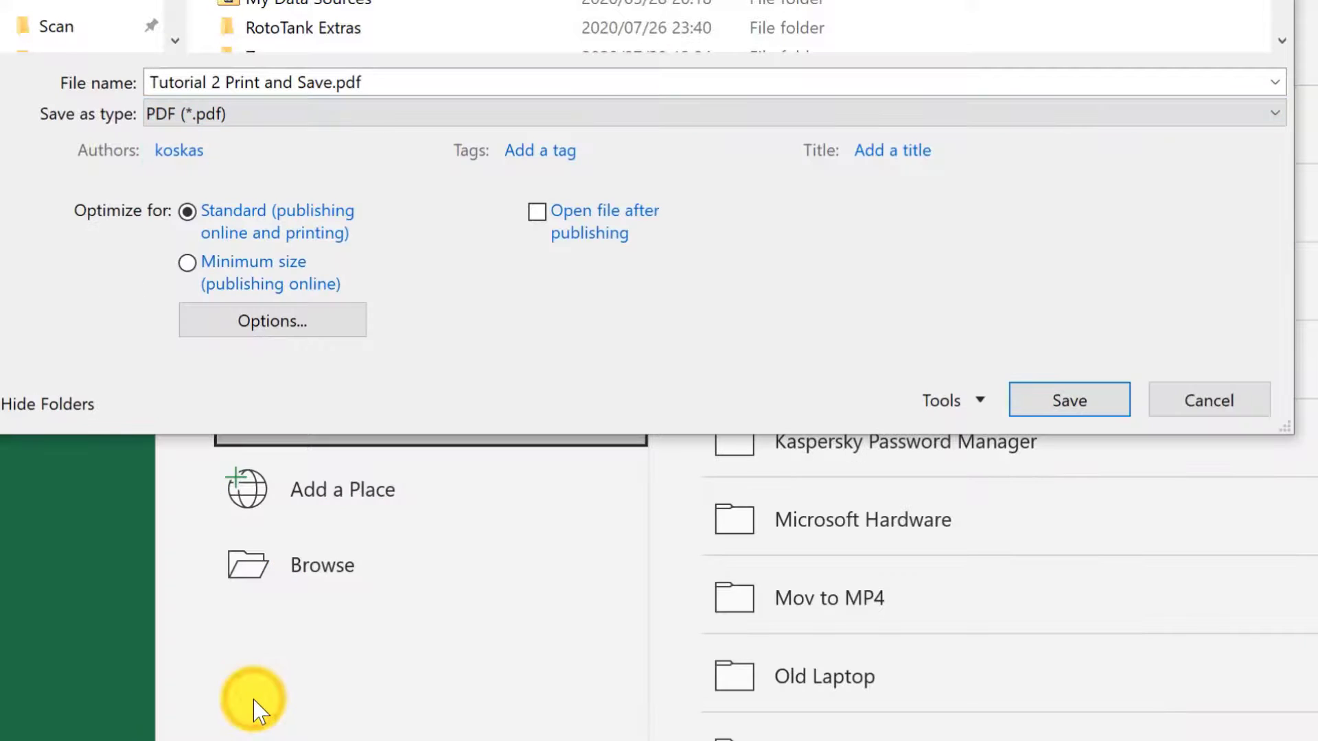
pyautogui.click(343, 83)
pyautogui.click(352, 82)
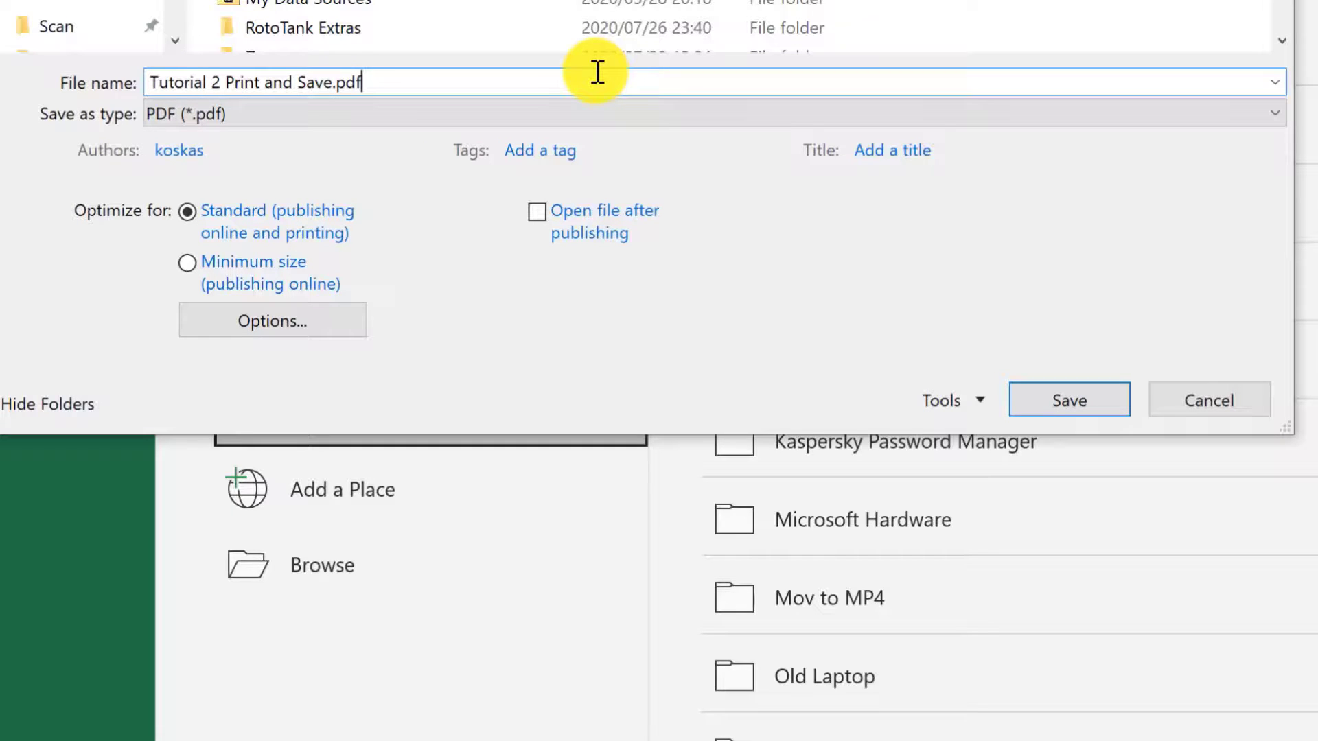
pyautogui.click(1060, 401)
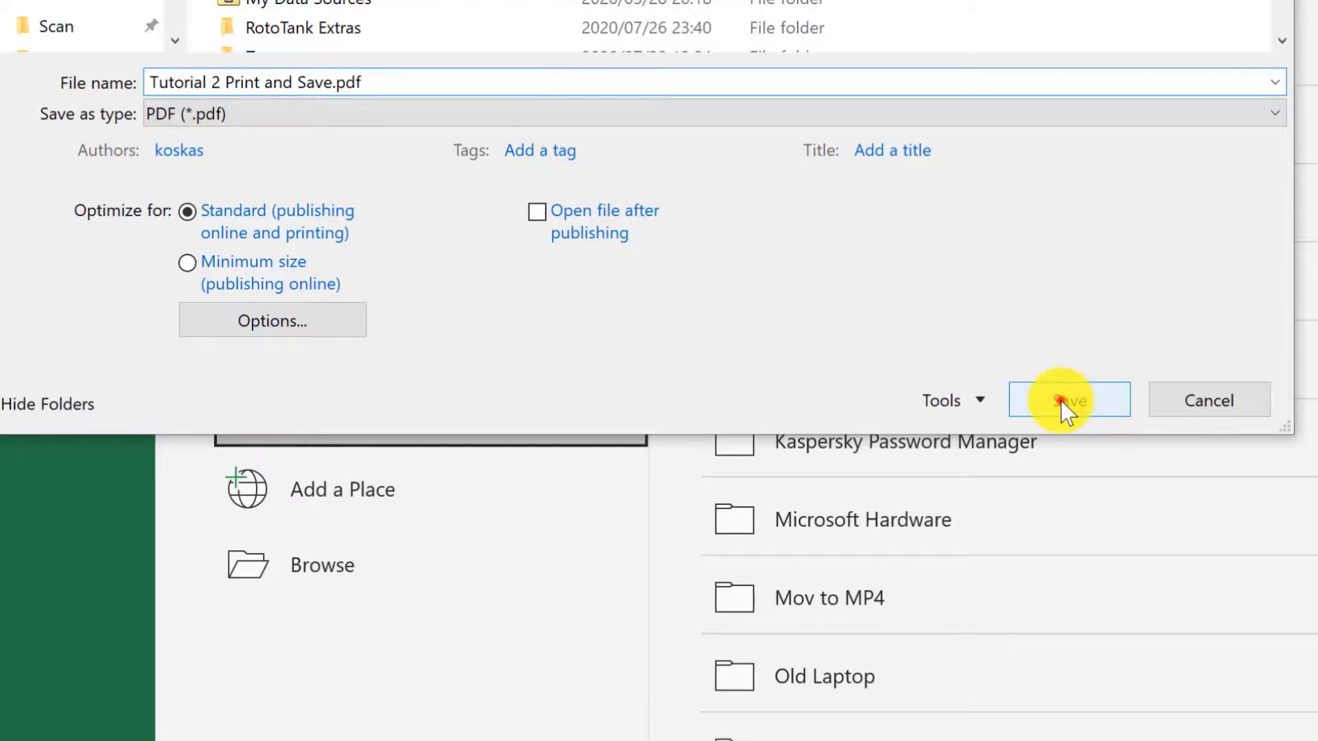